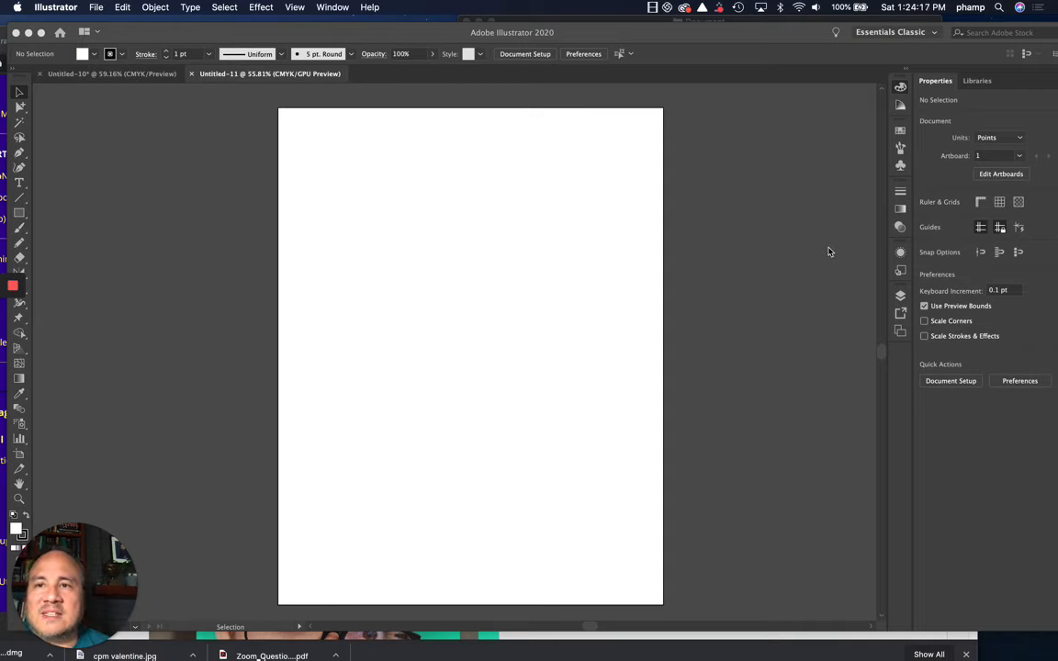
Place Pictures-of-mickey-mouse-clipart-cliparts-for-you.jpg in the document with the Template option enabled
click(96, 7)
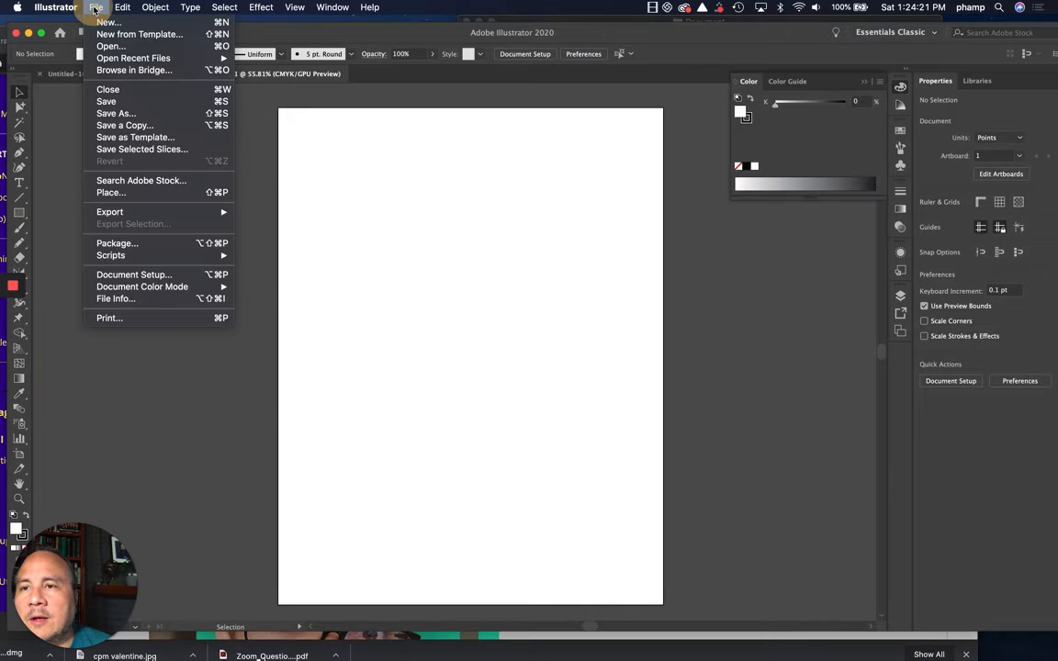
click(127, 194)
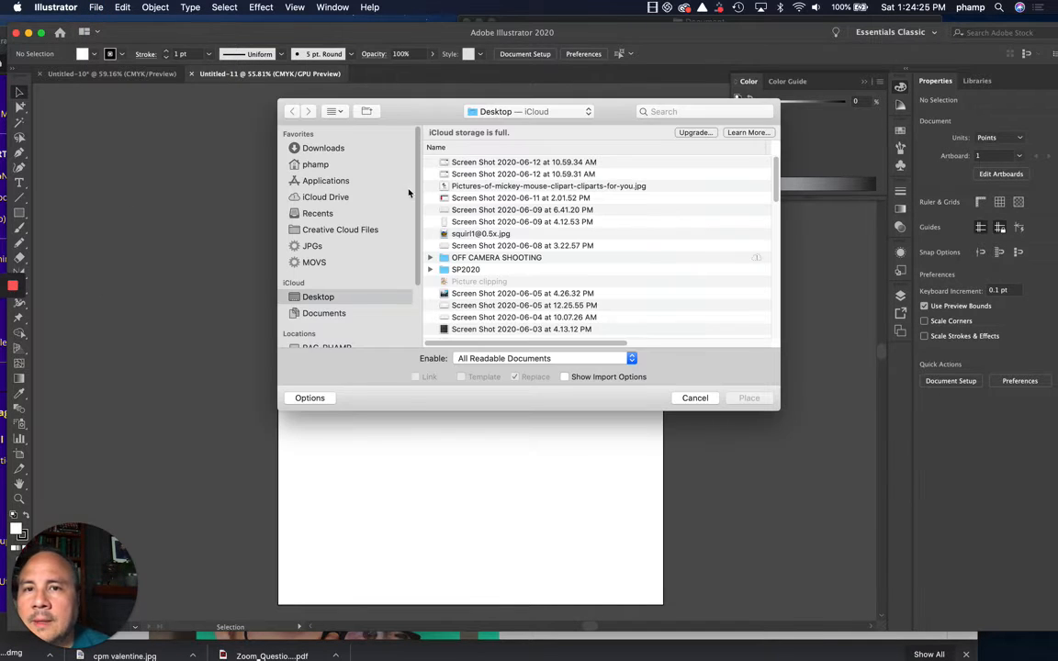
click(476, 187)
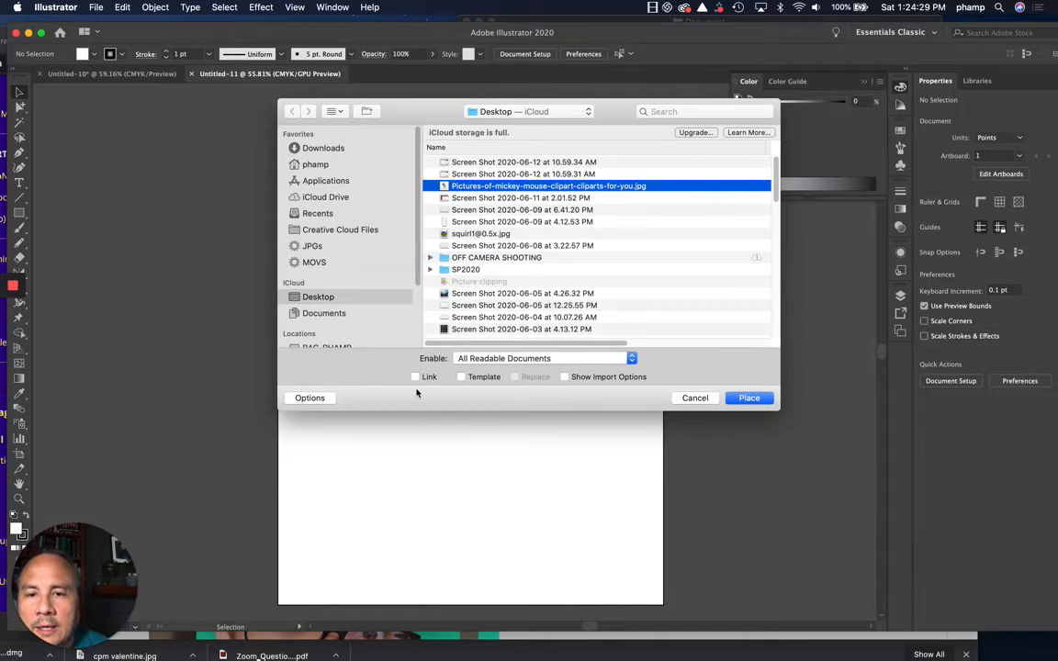
click(461, 377)
click(748, 398)
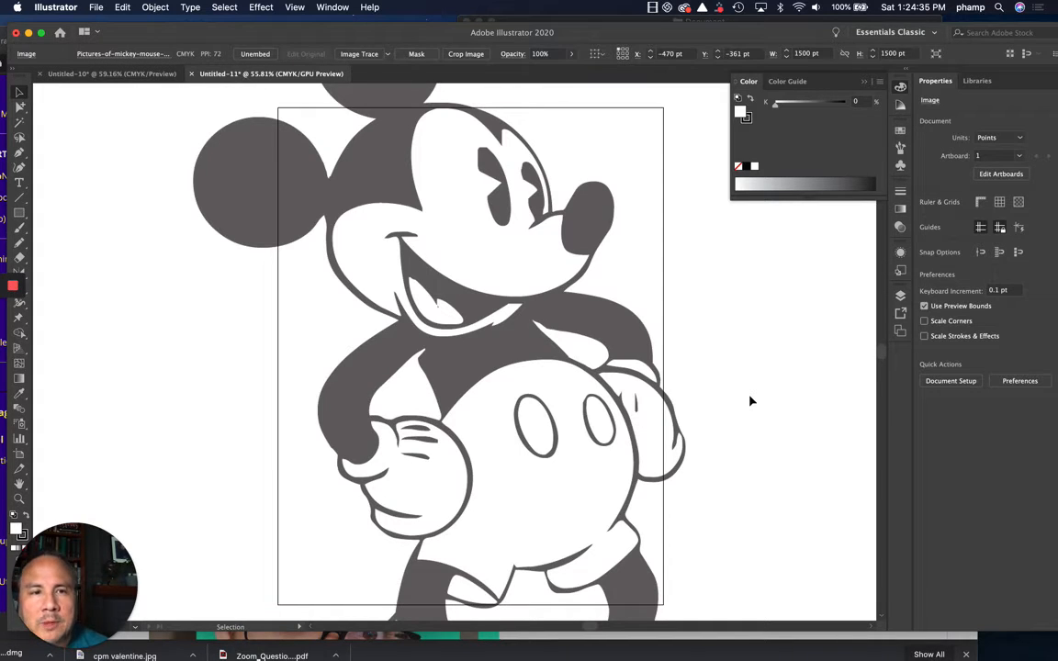
Show the document's layers and check the template image in Outline view before returning to Preview
click(901, 295)
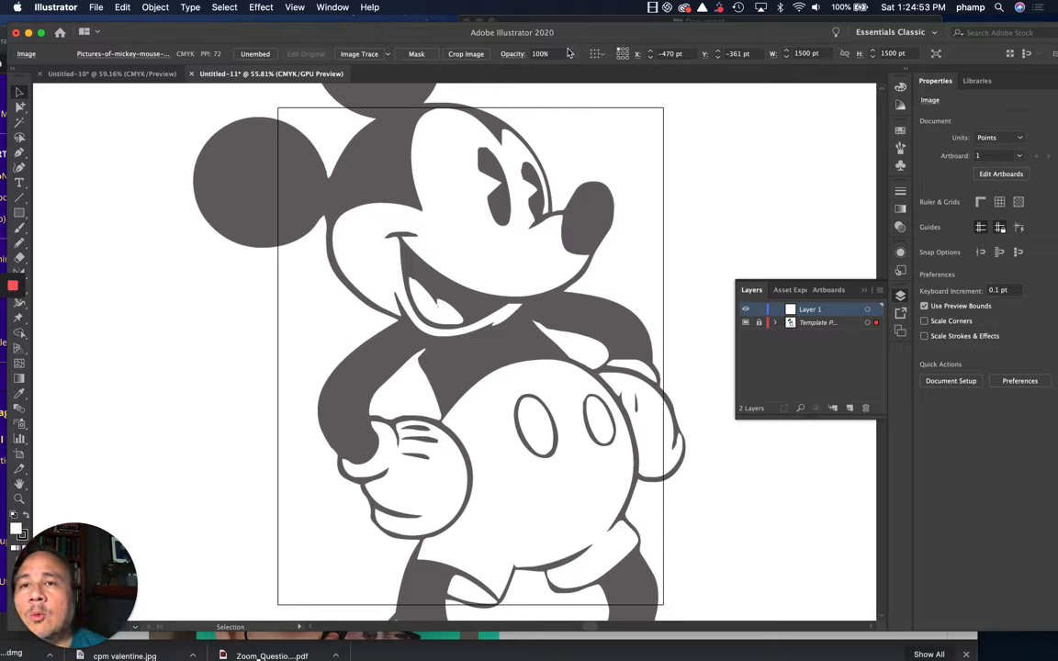
click(293, 8)
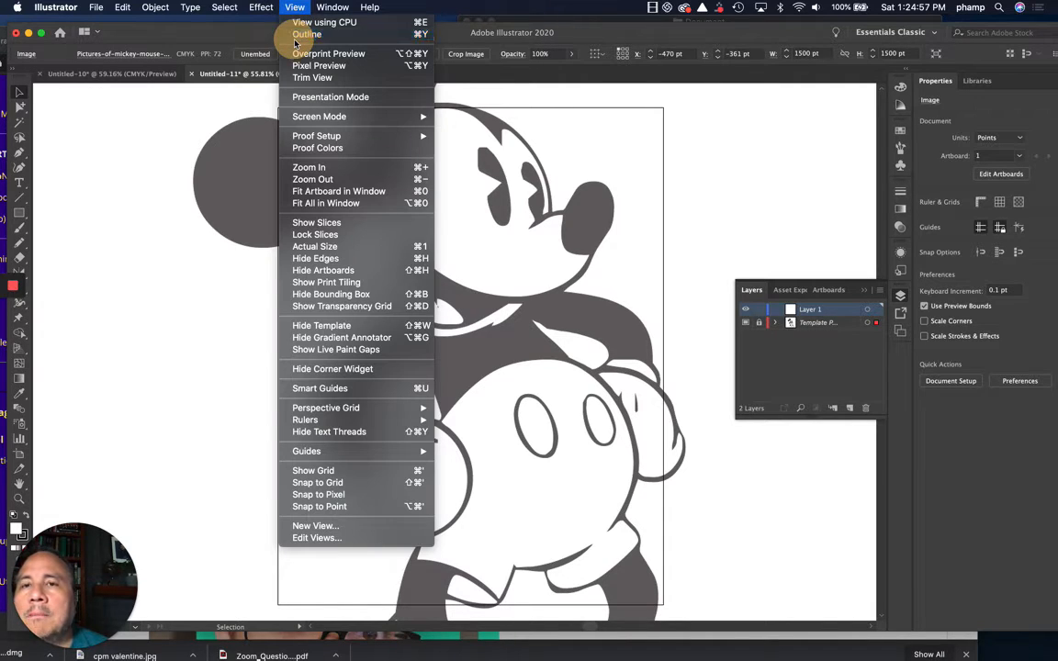
click(296, 35)
click(294, 7)
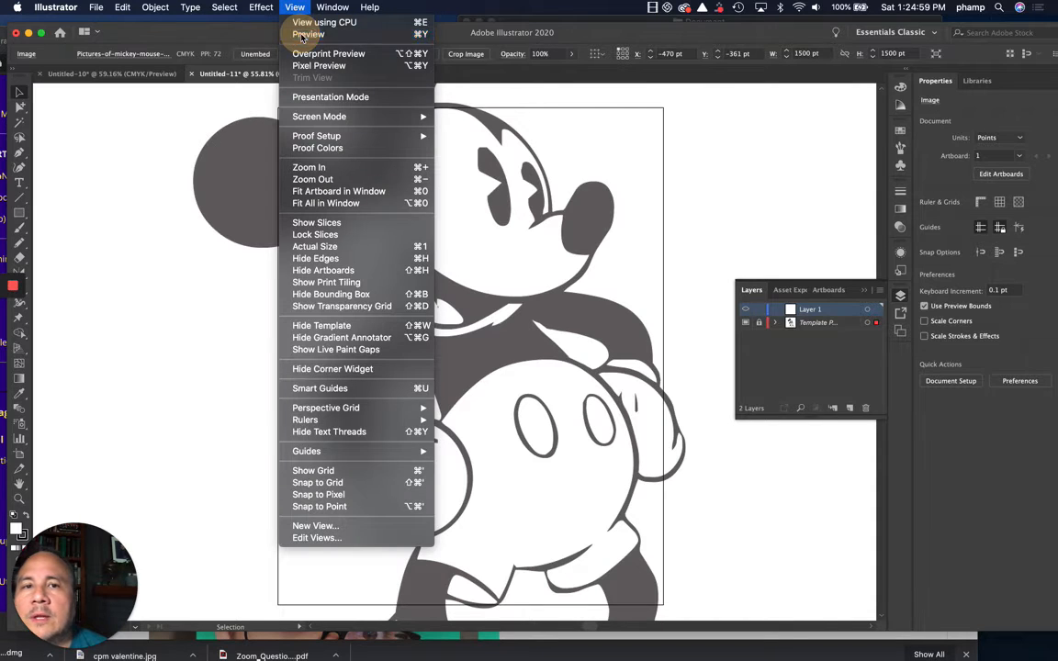
click(301, 34)
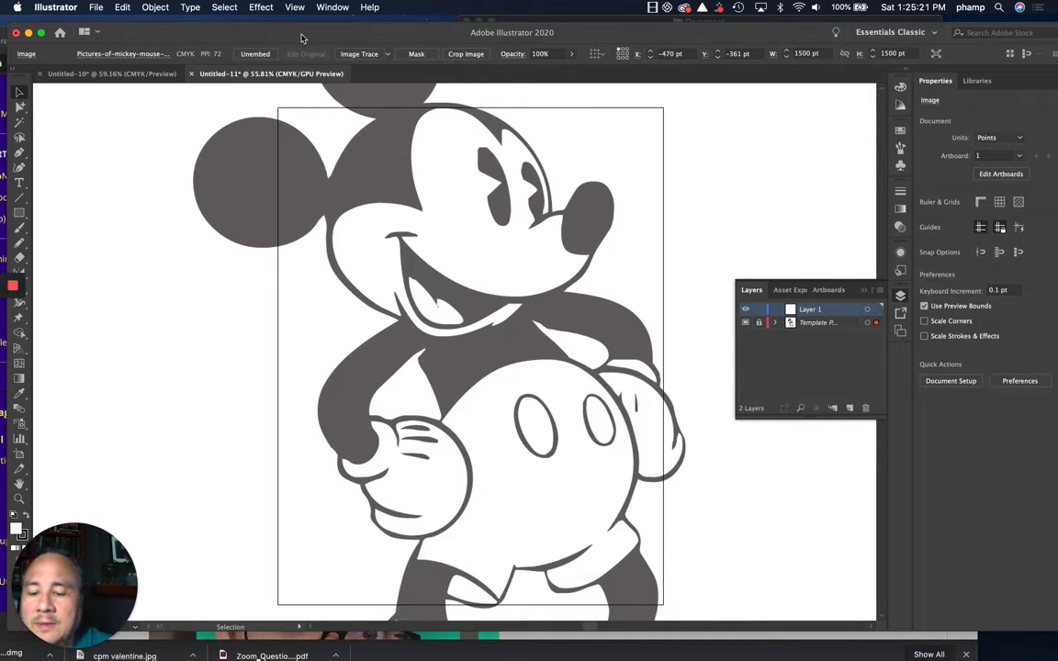
Undo the template placement and try placing the same Mickey Mouse image on the artboard at about 479 pt square
key(super+z)
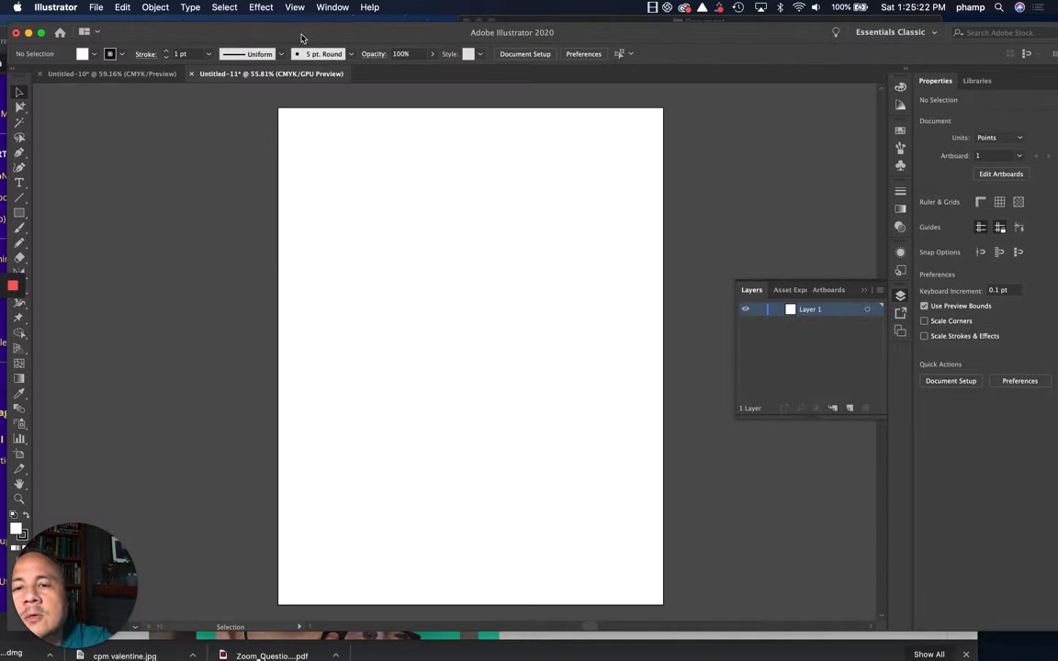
click(96, 8)
mouse_move(109, 215)
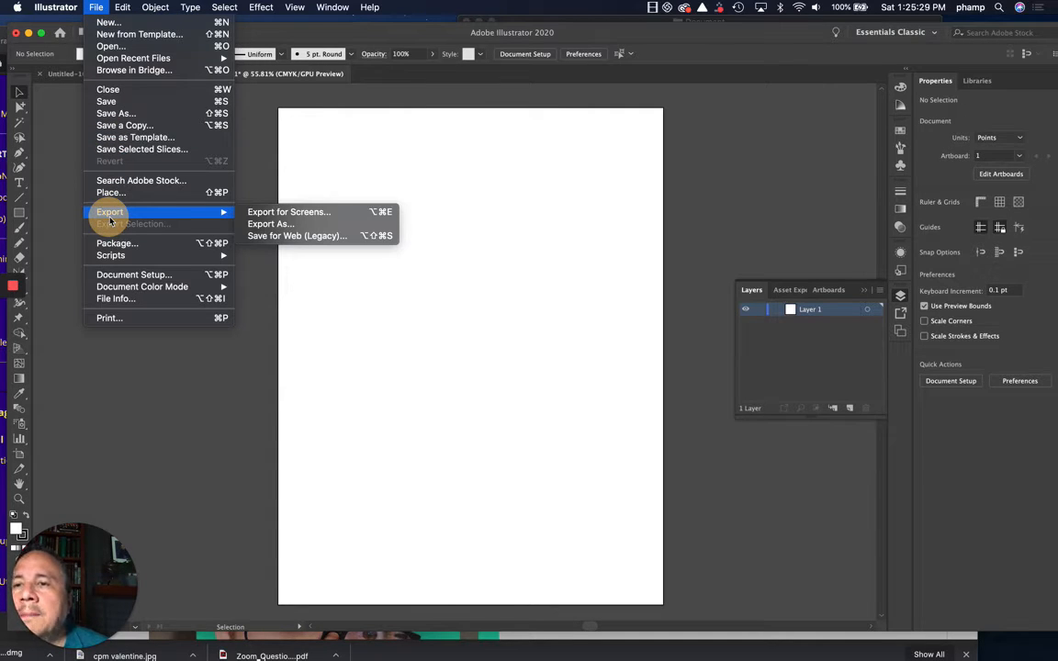
click(108, 193)
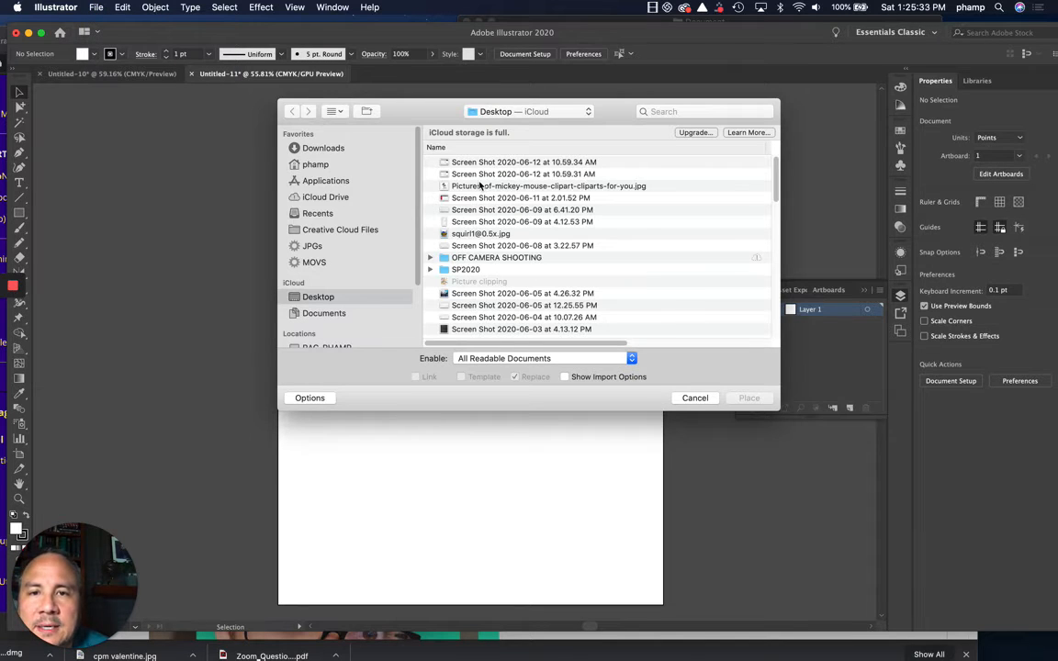
click(477, 187)
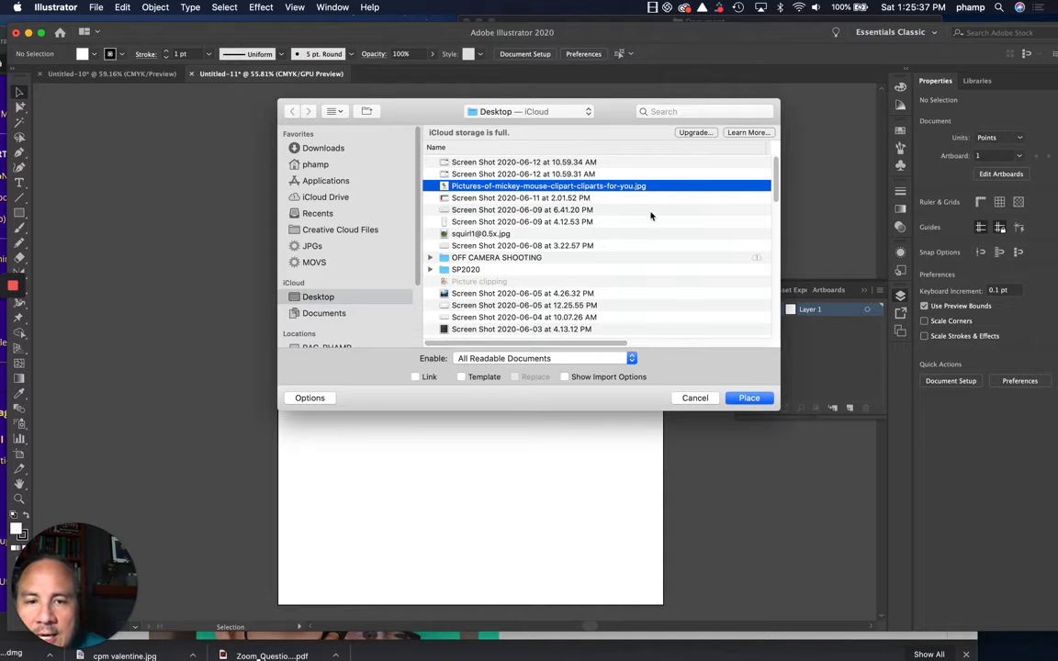
click(749, 397)
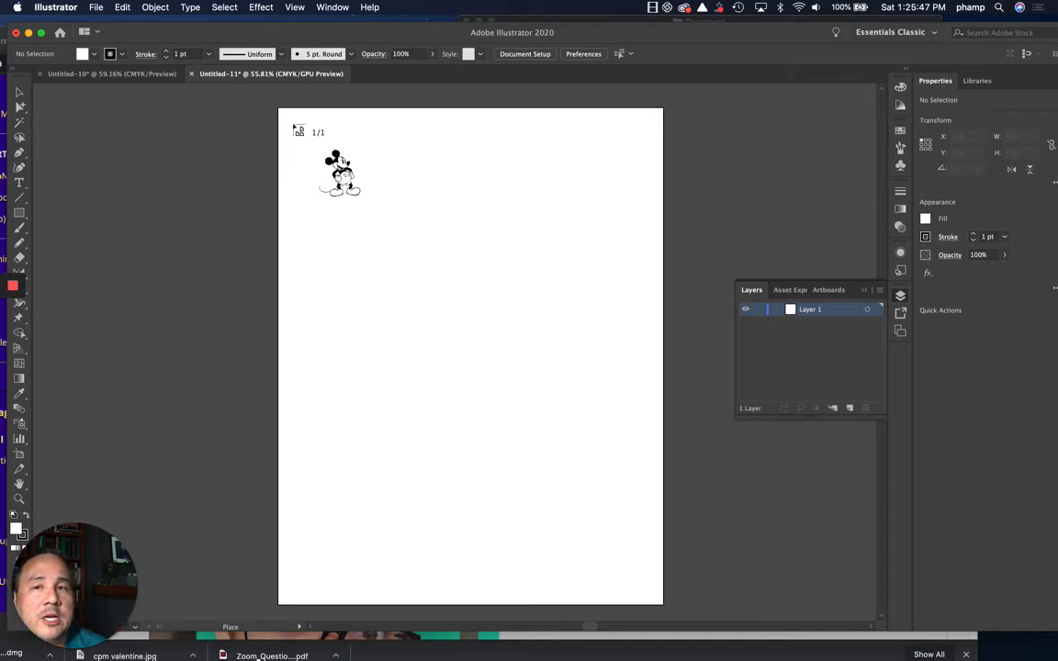
drag(306, 174, 614, 643)
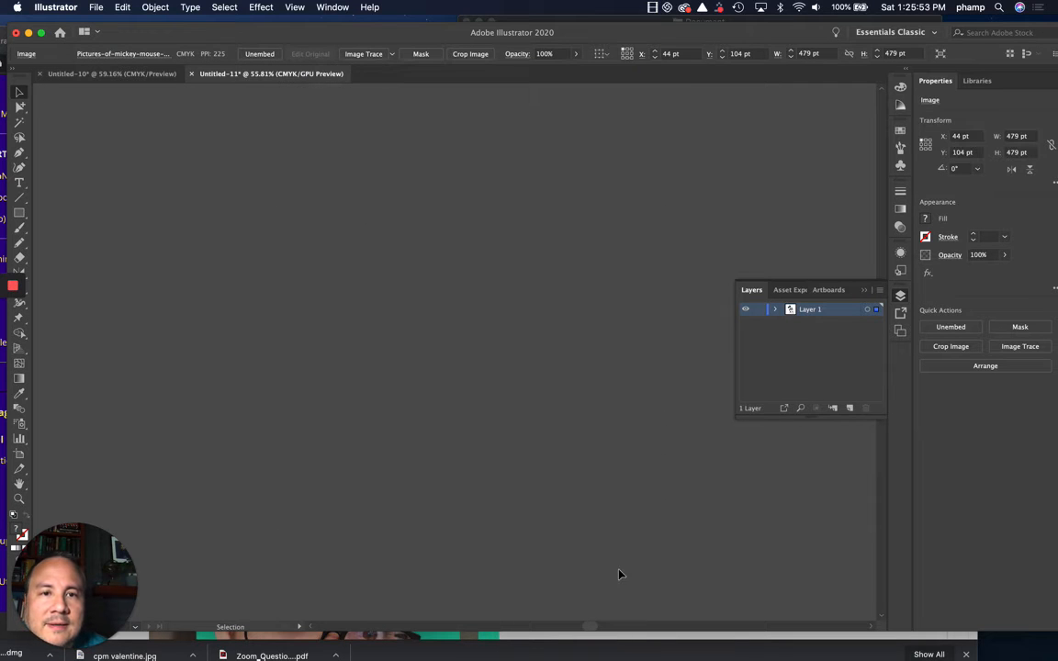
scroll(642, 533, down, 5)
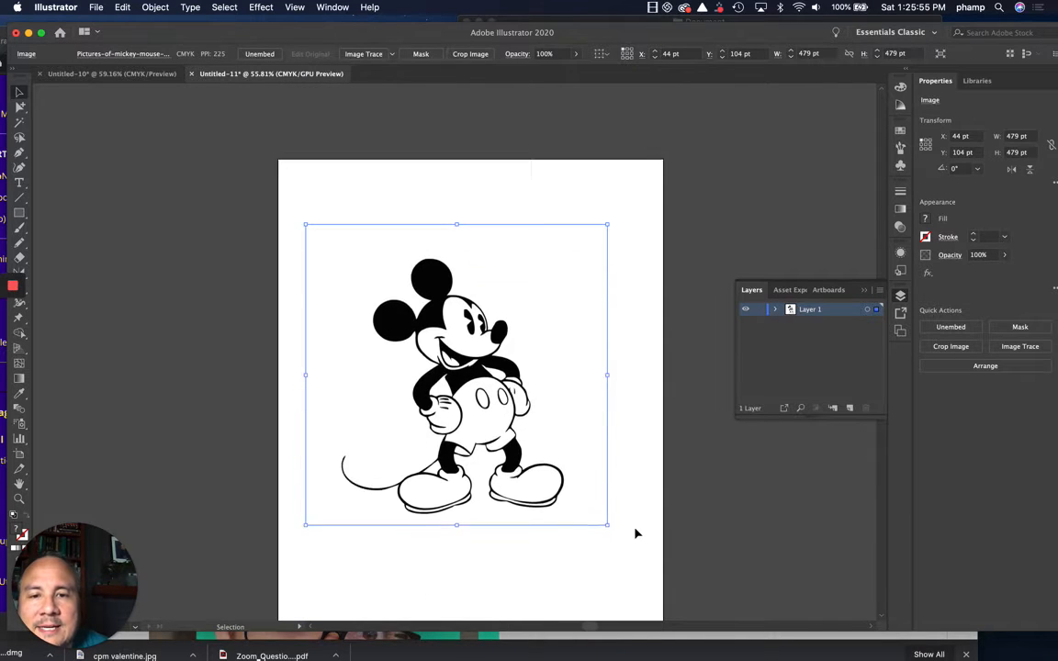
scroll(636, 533, down, 3)
key(super+z)
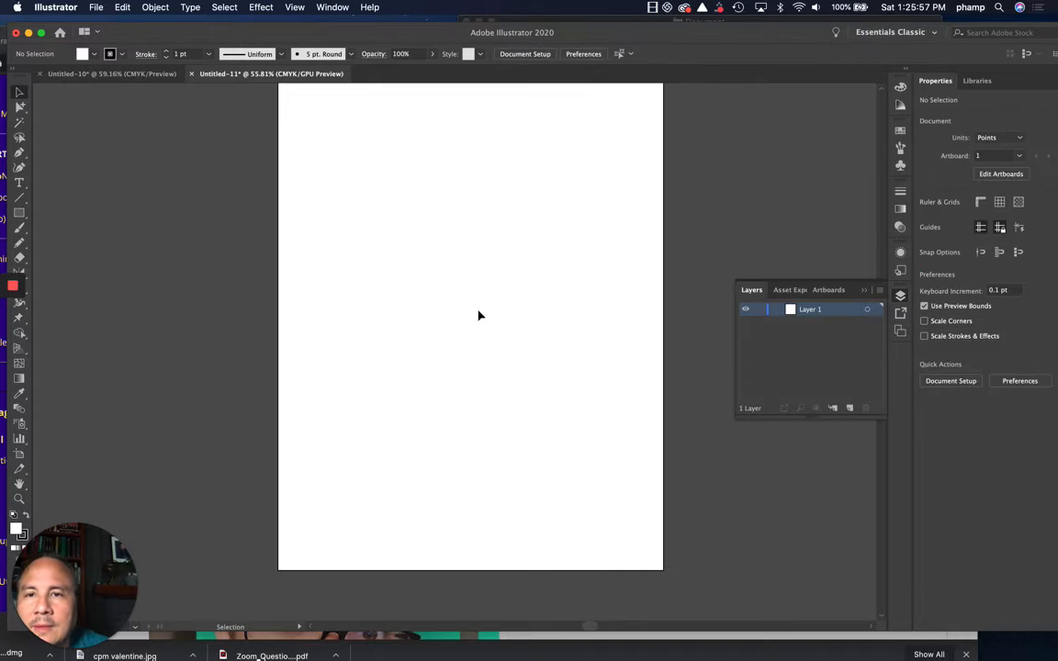
Place Pictures-of-mickey-mouse-clipart-cliparts-for-you.jpg on the artboard without the Template option, at about 509 pt square
click(94, 7)
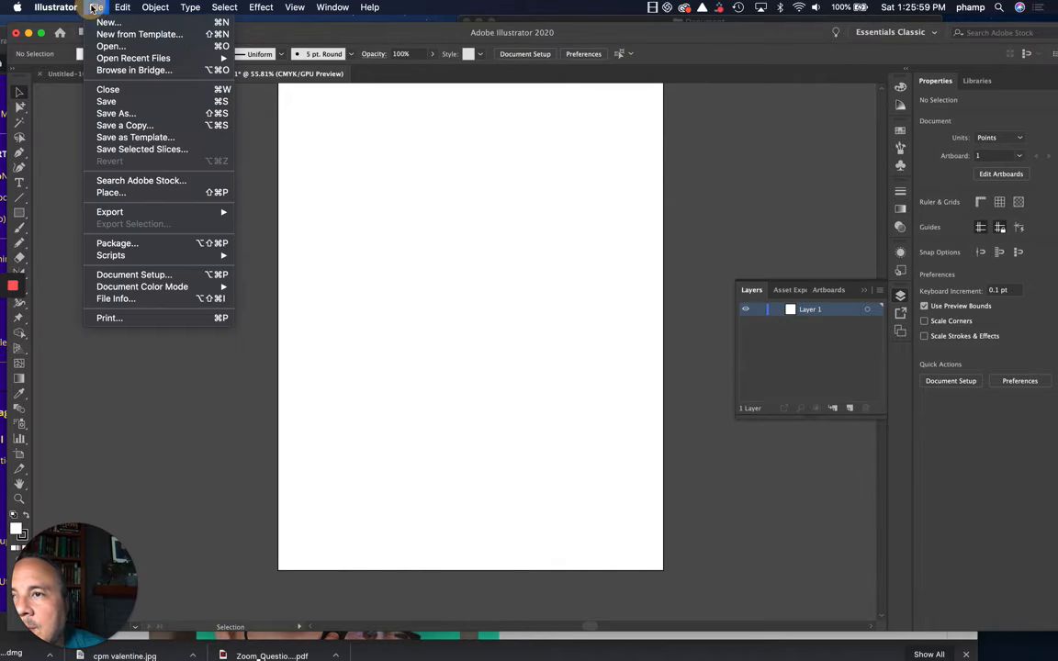
click(105, 195)
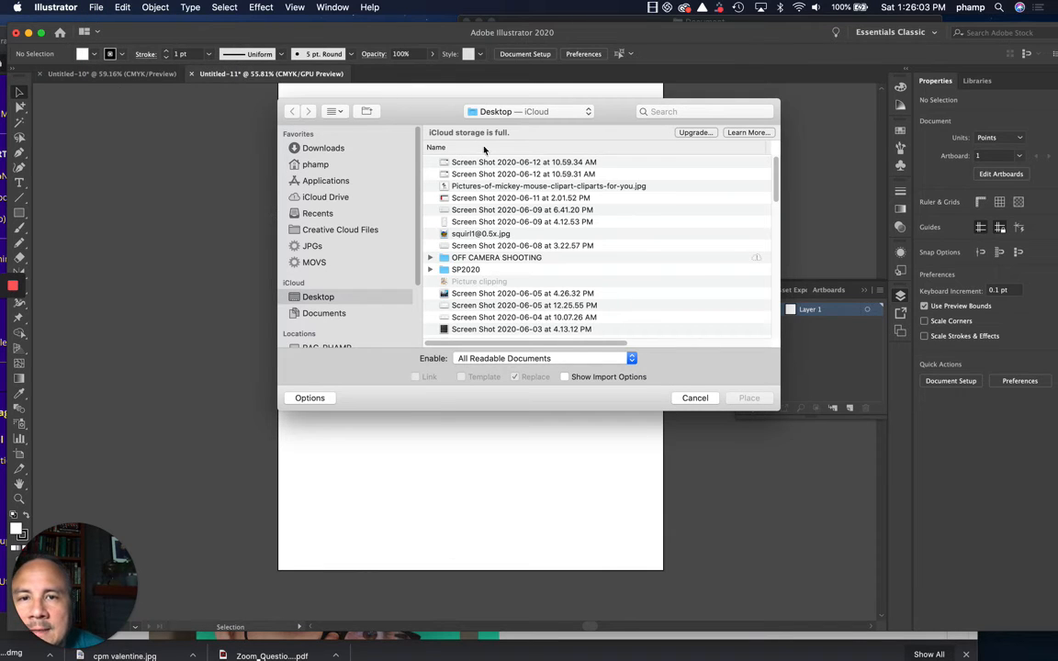
click(460, 185)
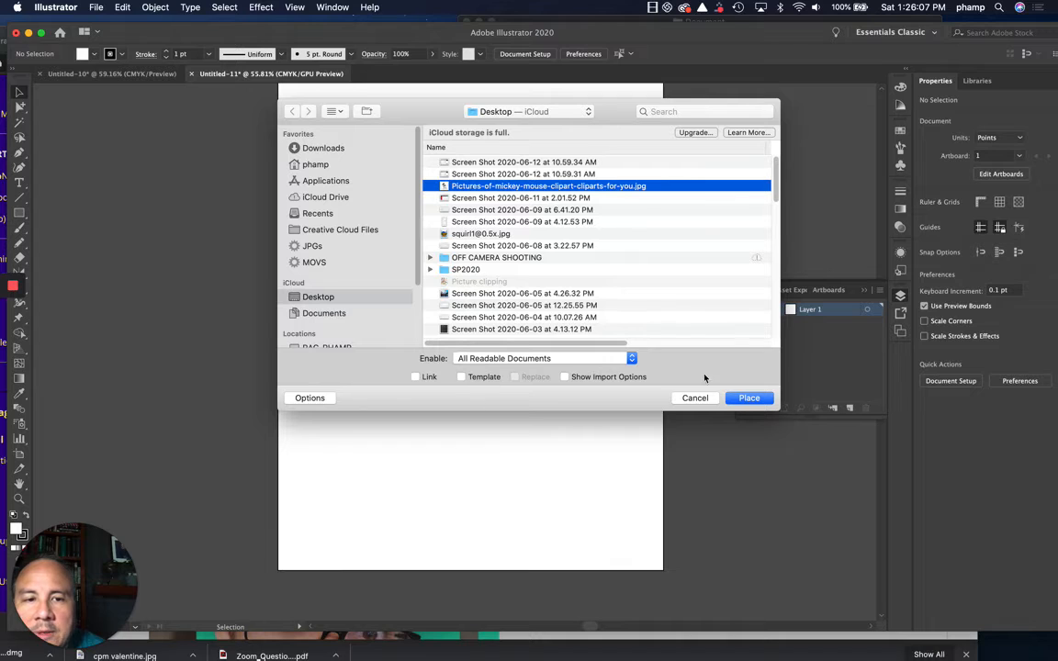
click(751, 397)
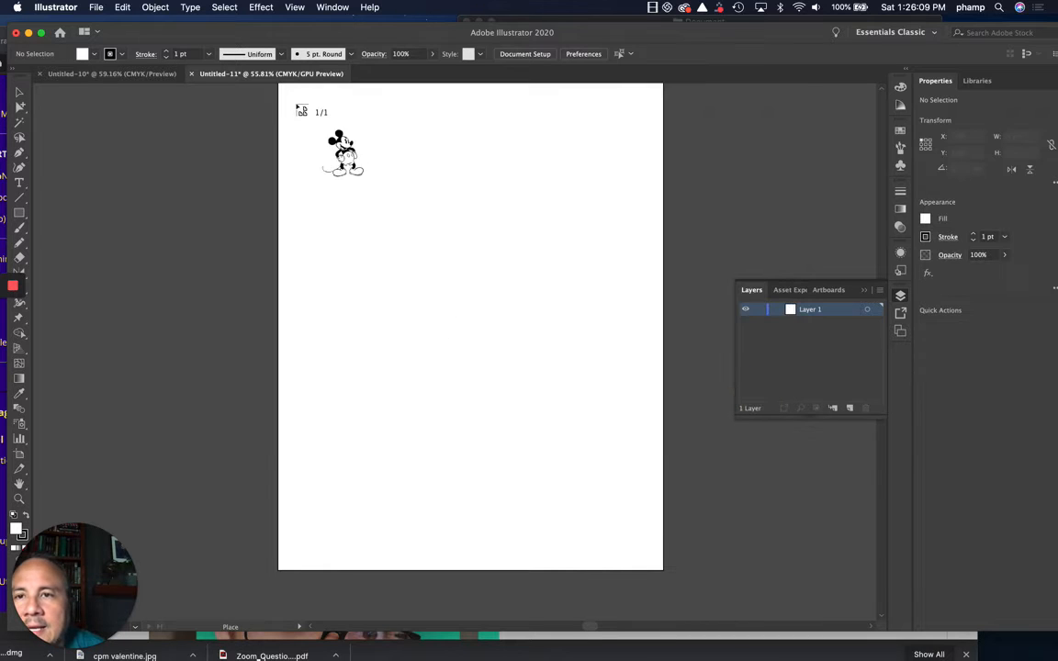
drag(313, 128, 630, 505)
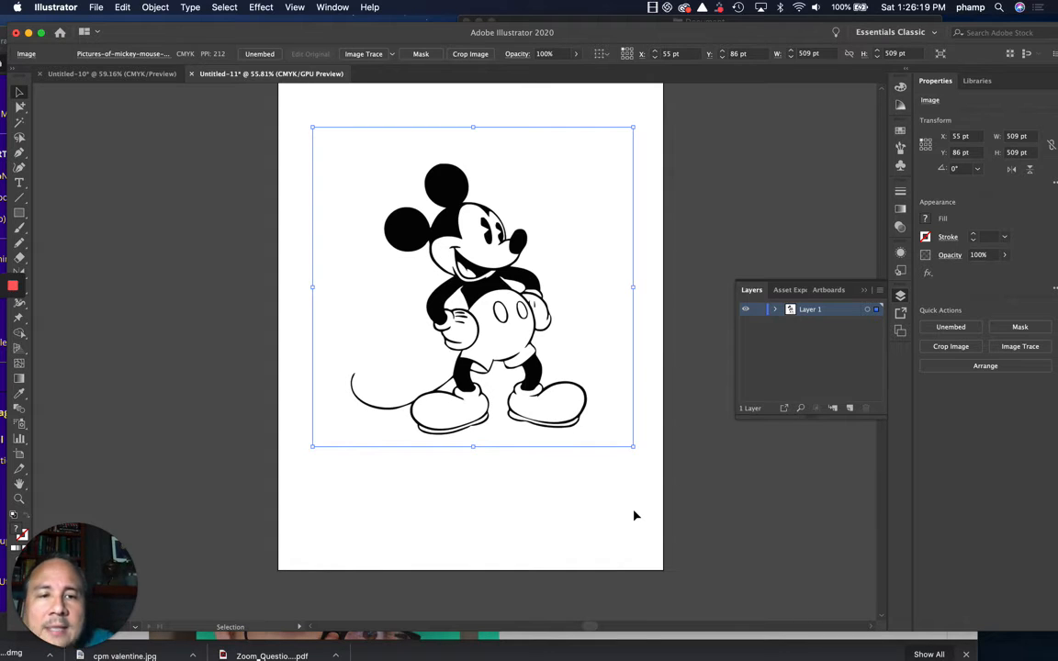
Create a new layer above the image layer and name it "trace art here"
click(849, 408)
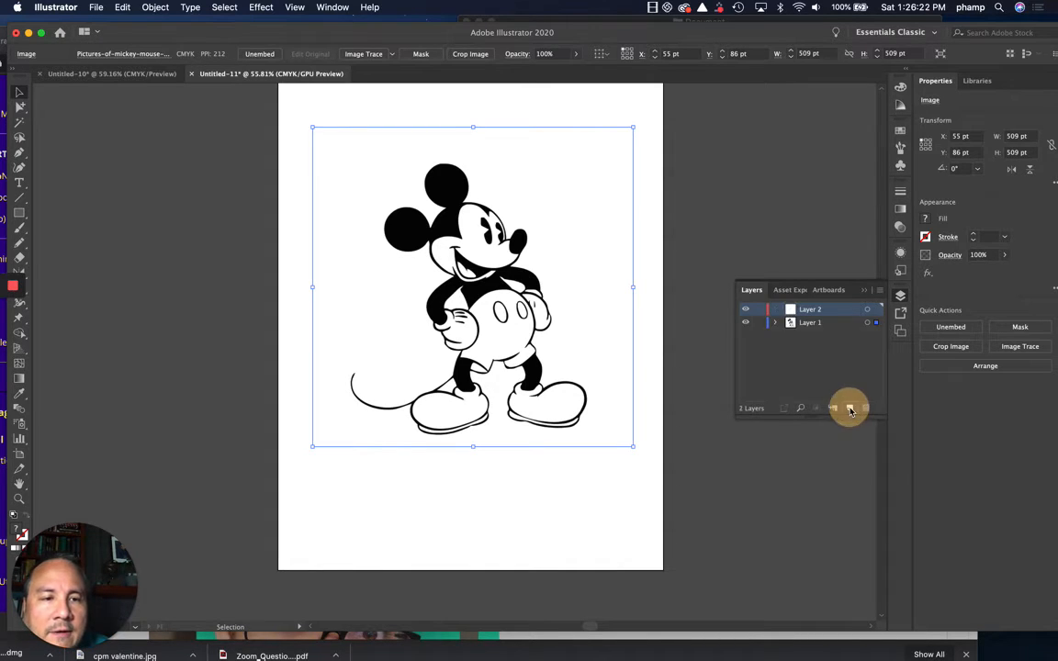
click(817, 312)
double_click(817, 310)
text(tr)
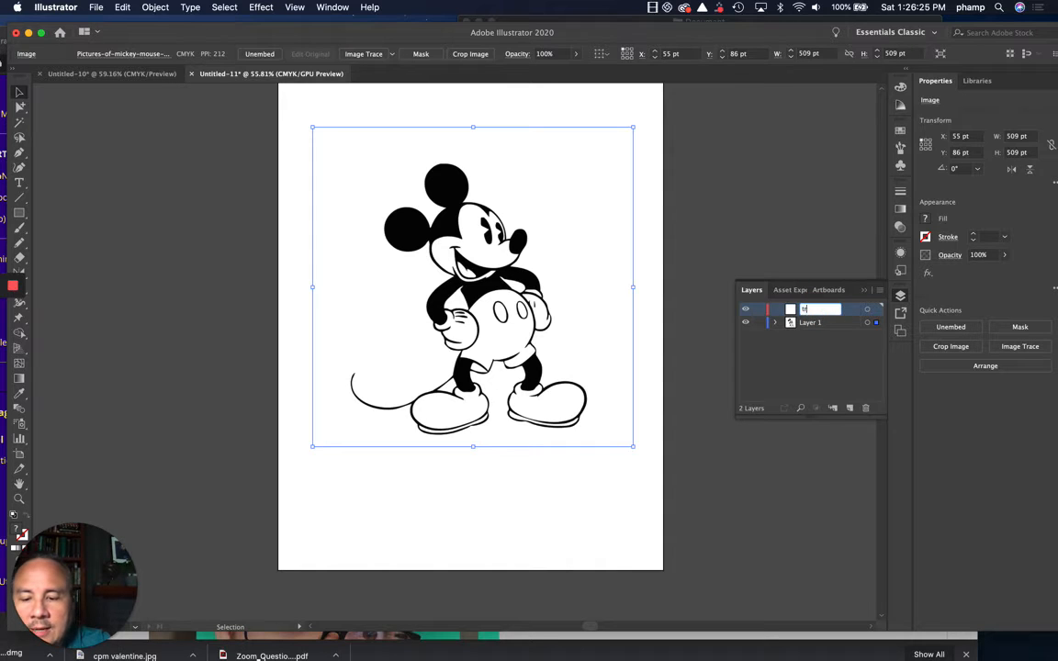
text(ace art here)
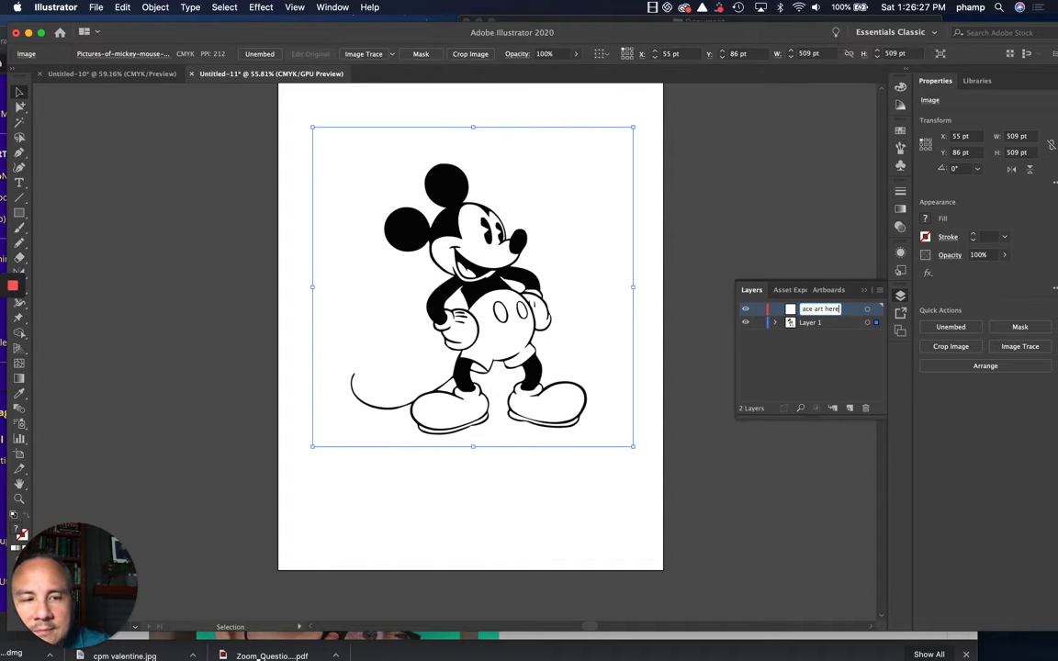
key(Return)
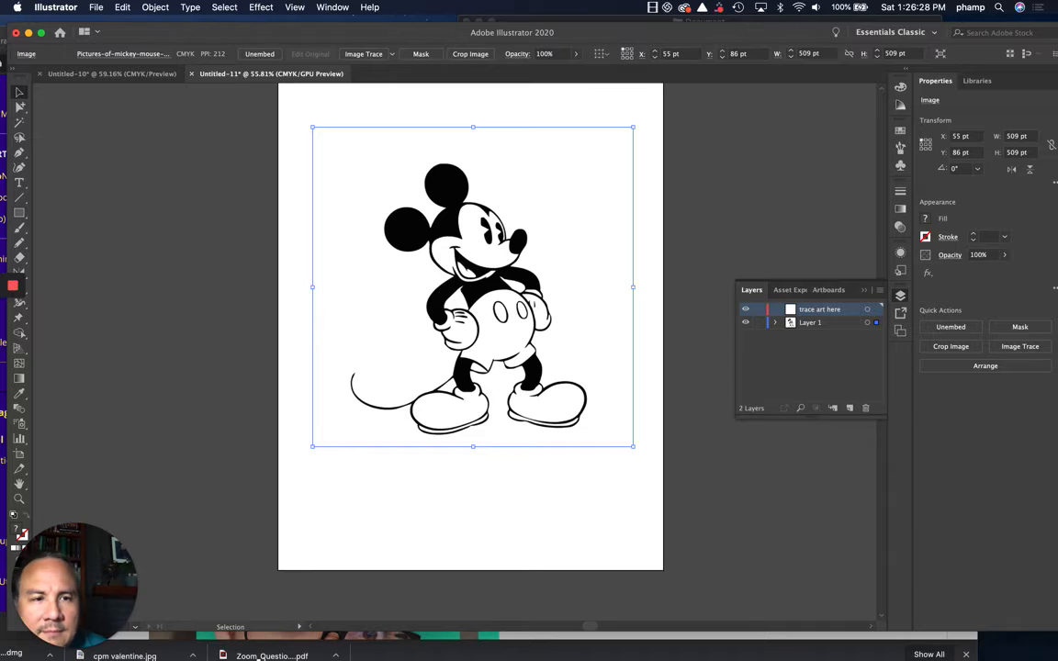
Rename Layer 1, which holds the placed image, as "template"
click(816, 325)
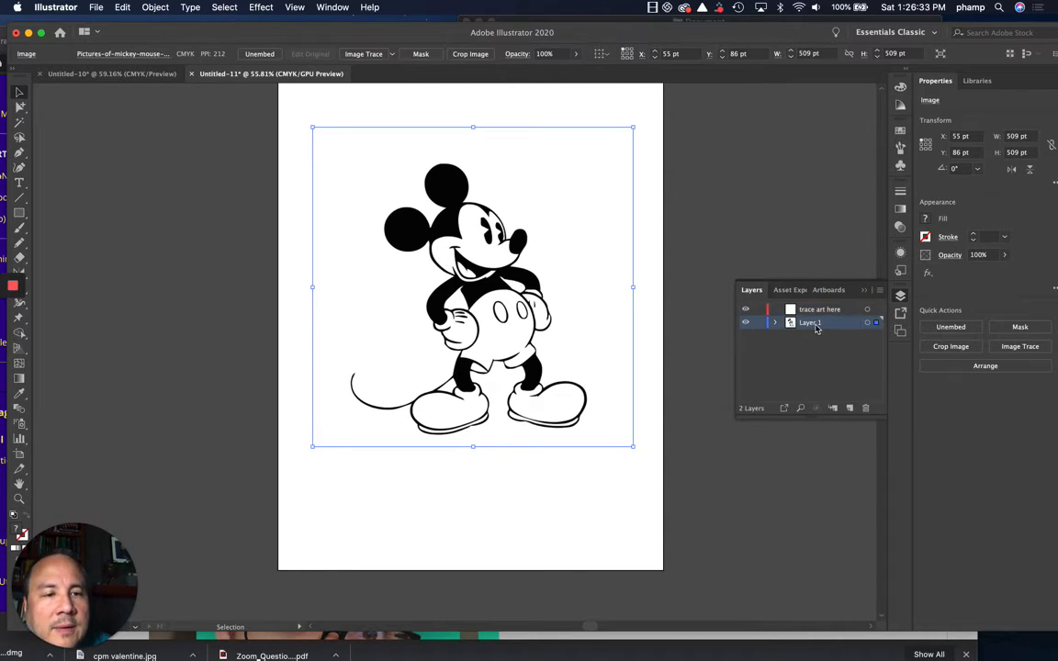
double_click(817, 326)
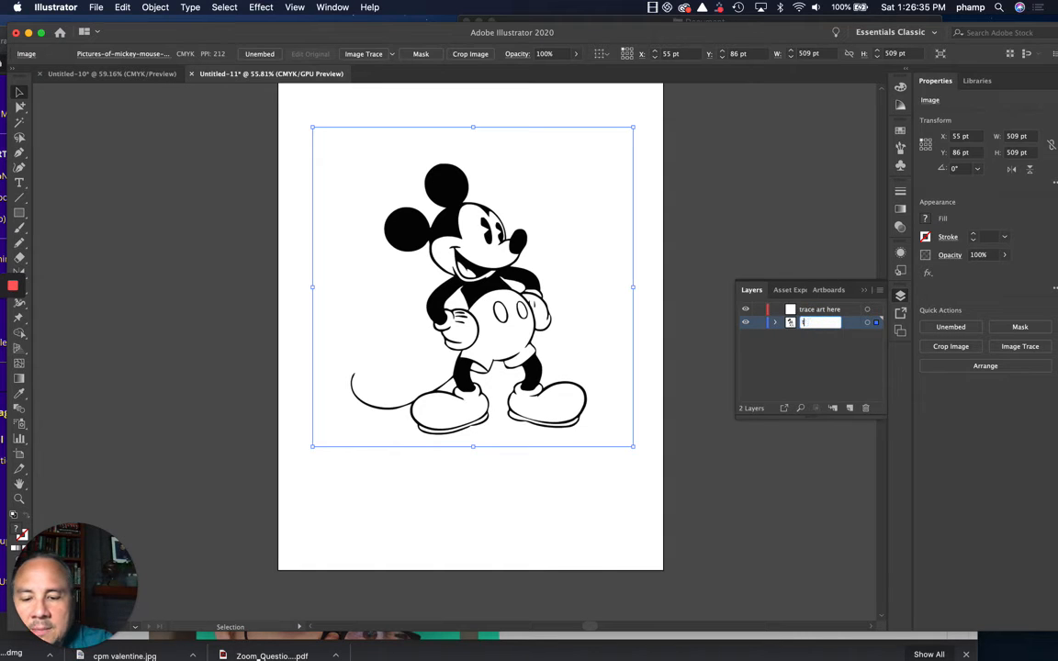
key(Return)
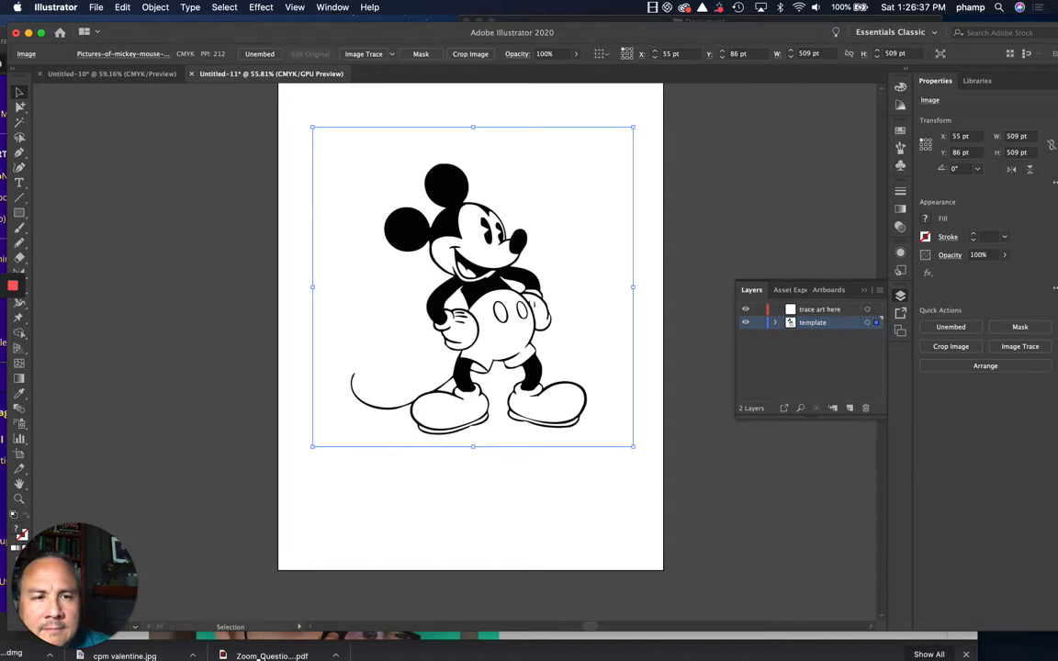
Turn the "template" layer into a template layer with images dimmed to 50%, and switch the document to Outline view
double_click(791, 323)
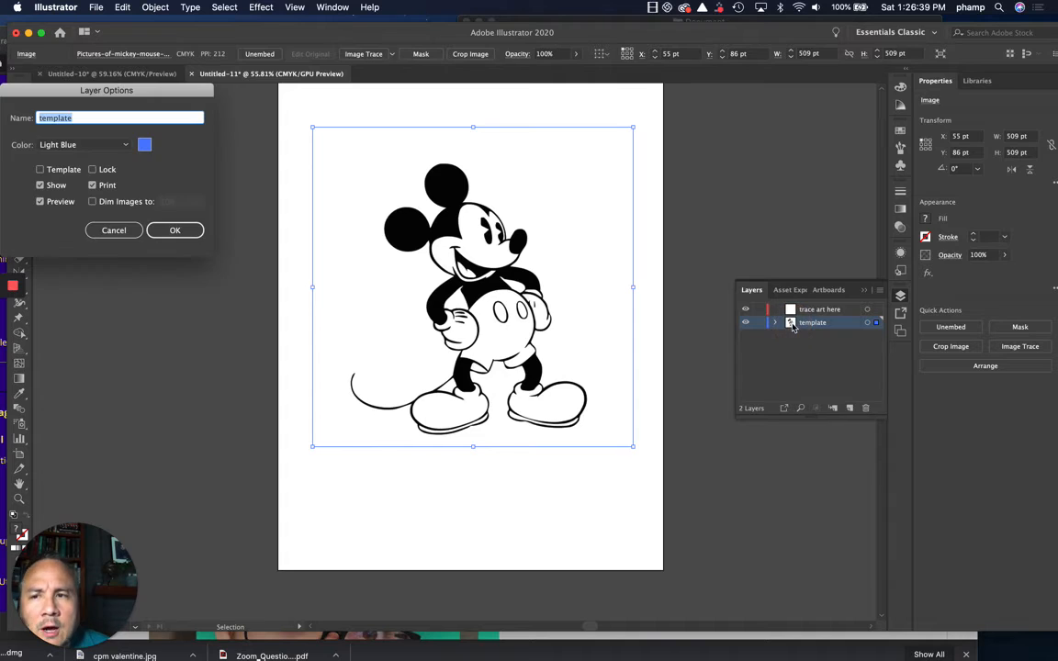
click(39, 170)
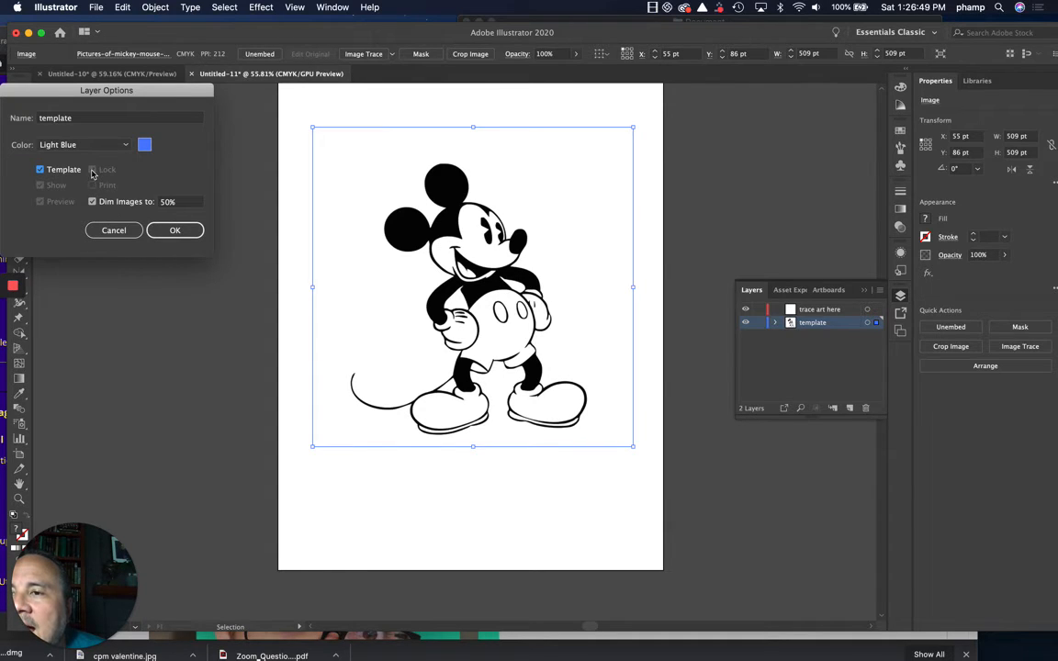
click(177, 230)
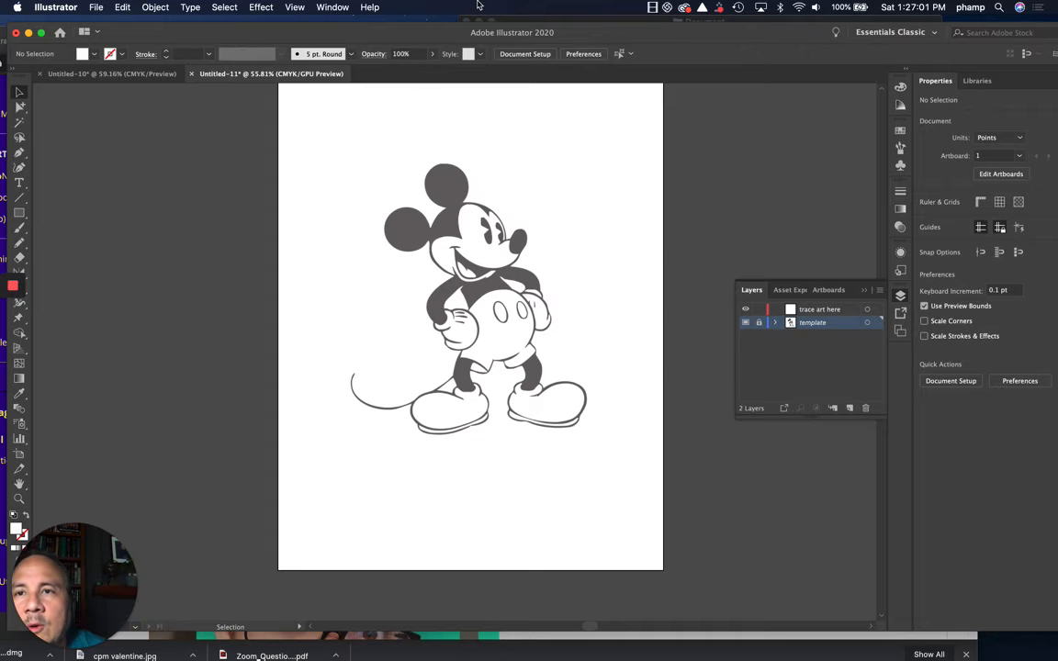
click(294, 7)
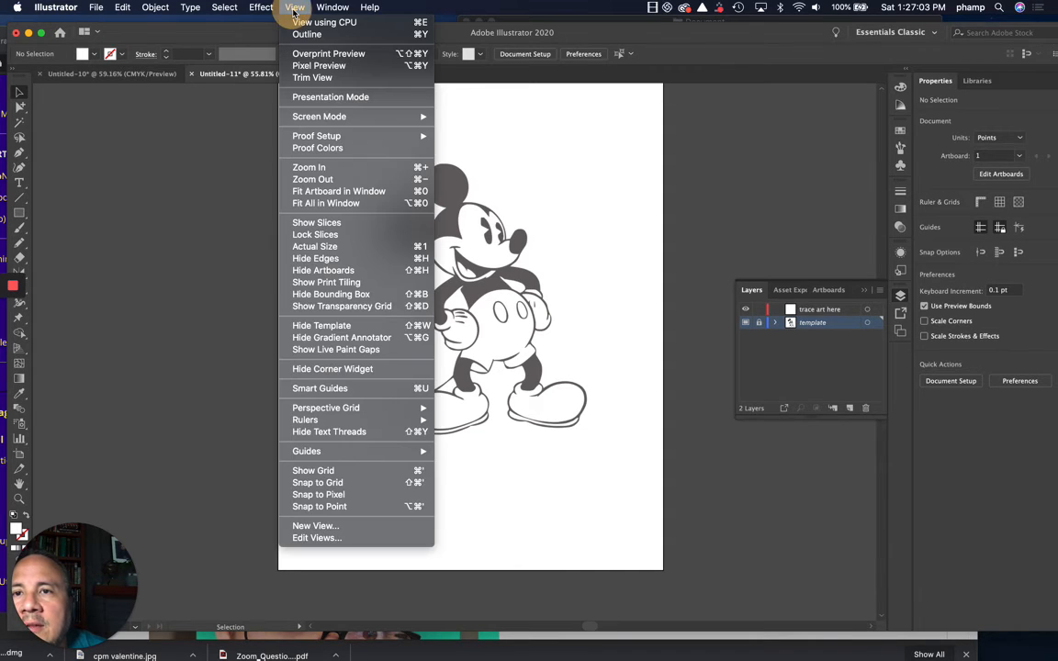
click(301, 35)
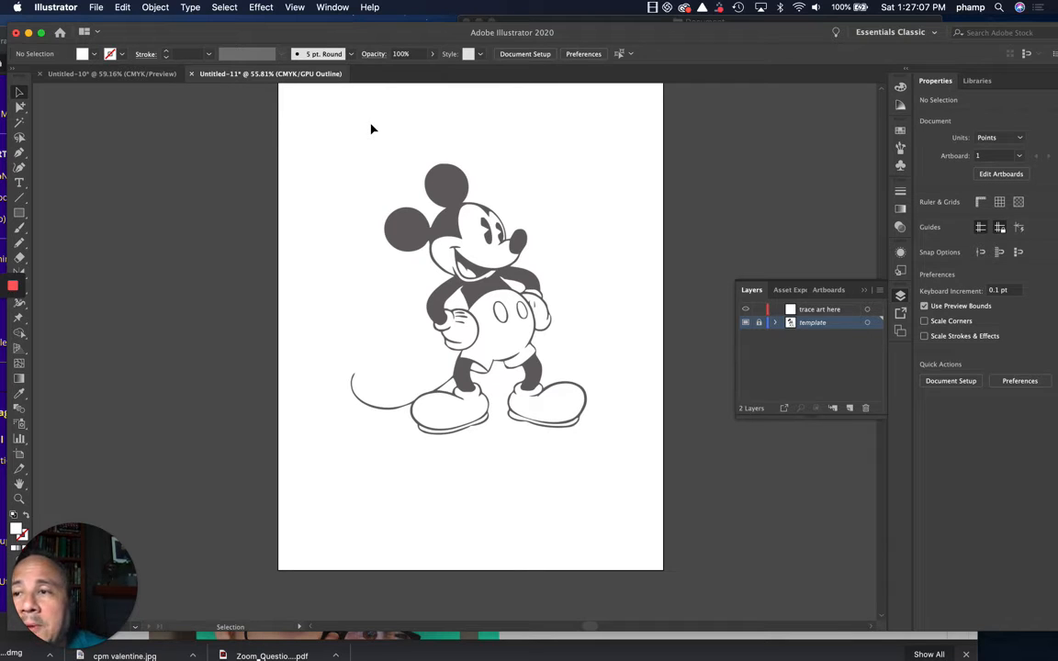
Trace the outline with the Pen tool on the "trace art here" layer, from the upper ear's top edge down to the forehead above the nose
click(20, 154)
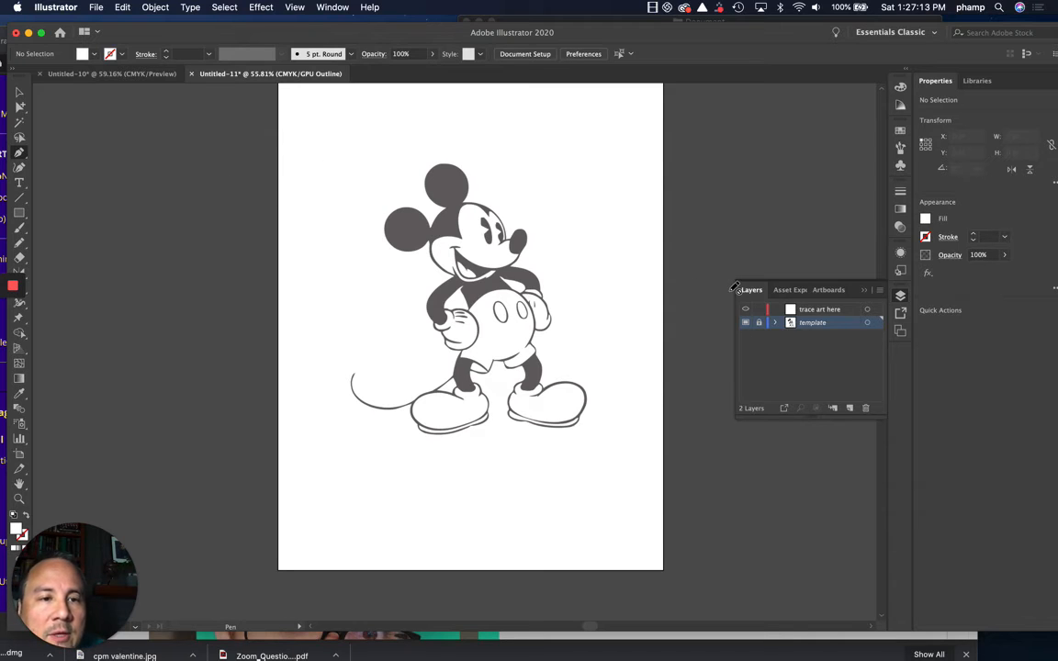
click(773, 310)
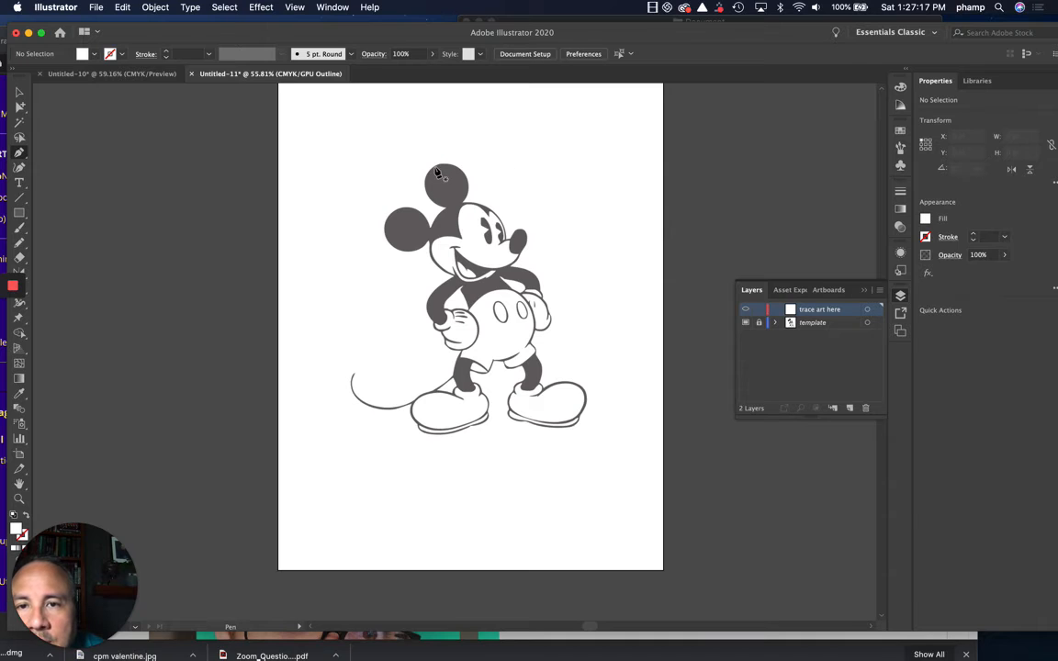
drag(436, 164, 467, 156)
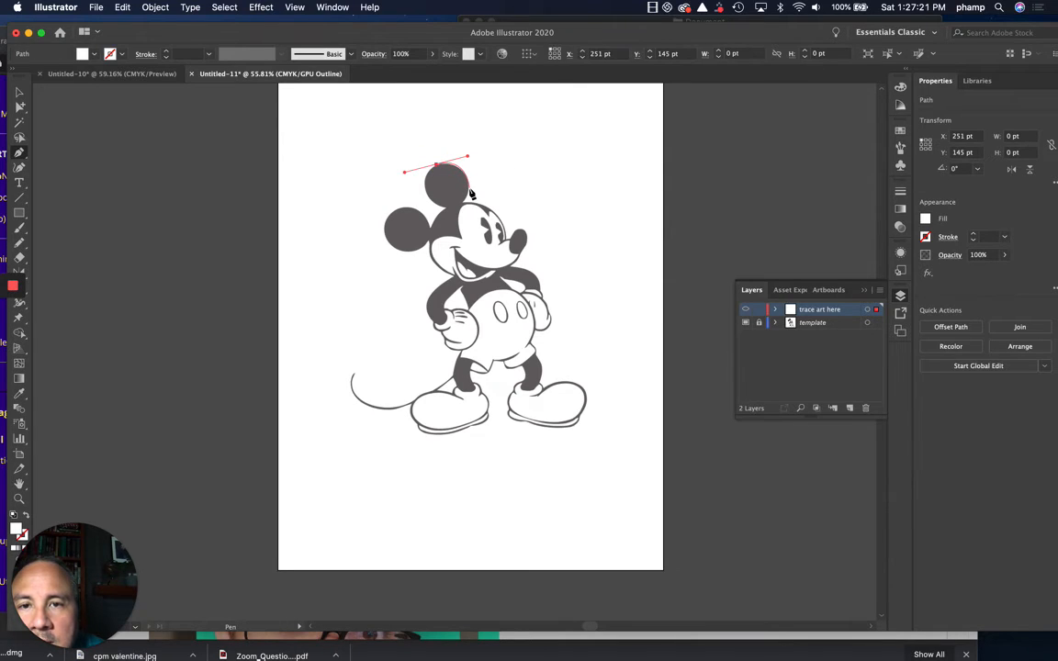
click(466, 182)
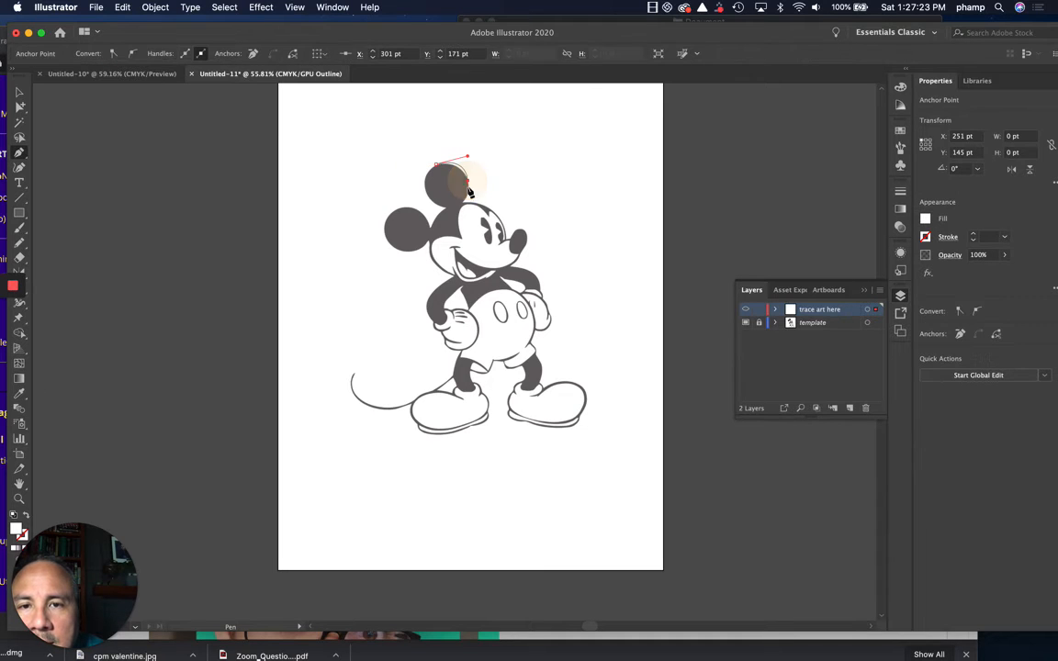
drag(465, 197, 496, 213)
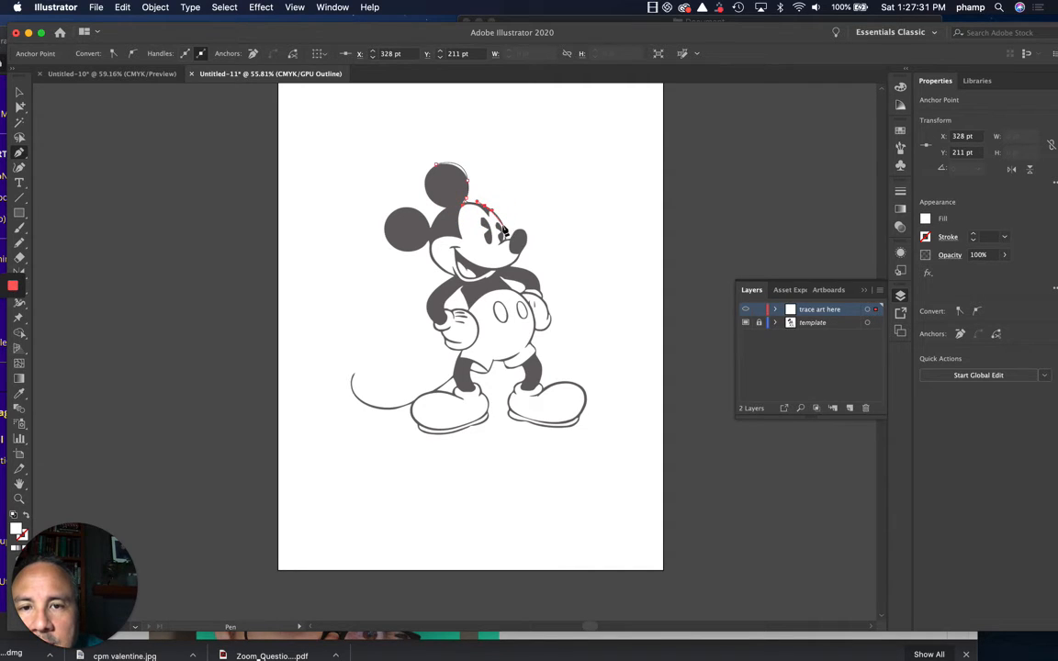
drag(503, 229, 507, 237)
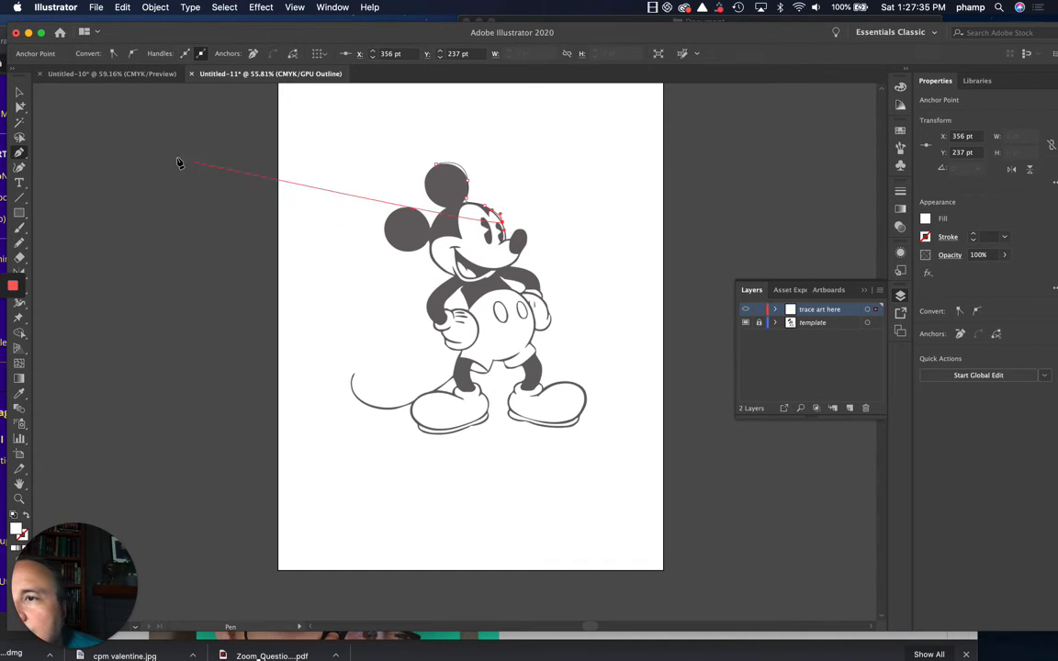
Move the path's first anchor to about X 253 pt, Y 146 pt and shorten its handle so the curve fits the upper ear
key(super+equal)
key(super+equal)
key(super+equal)
key(super+equal)
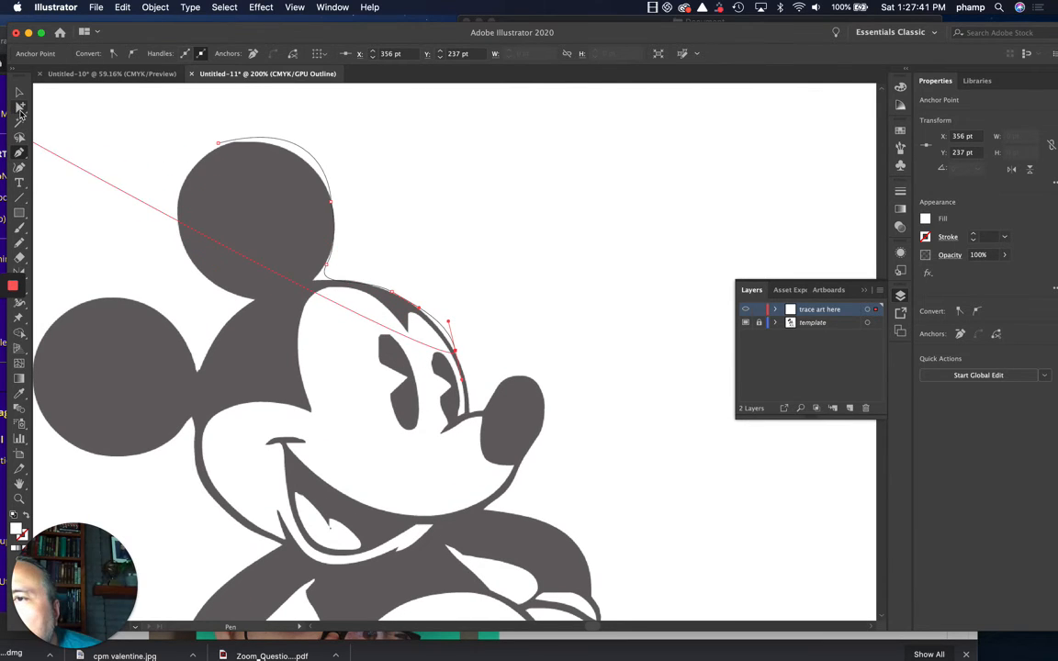
drag(20, 106, 63, 110)
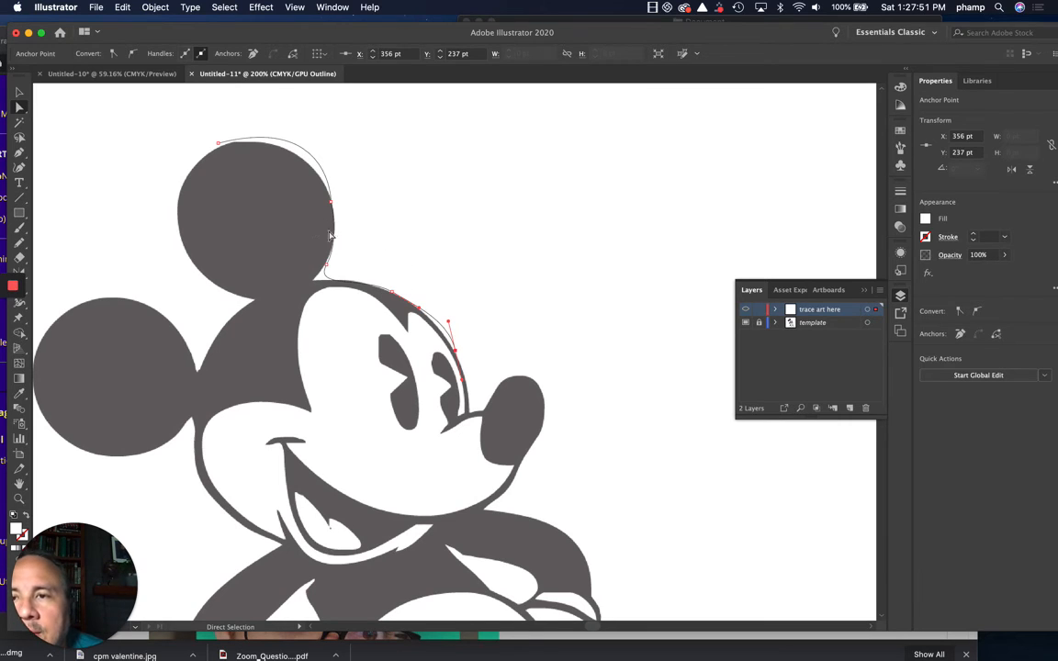
click(219, 145)
drag(219, 145, 223, 147)
drag(337, 119, 307, 125)
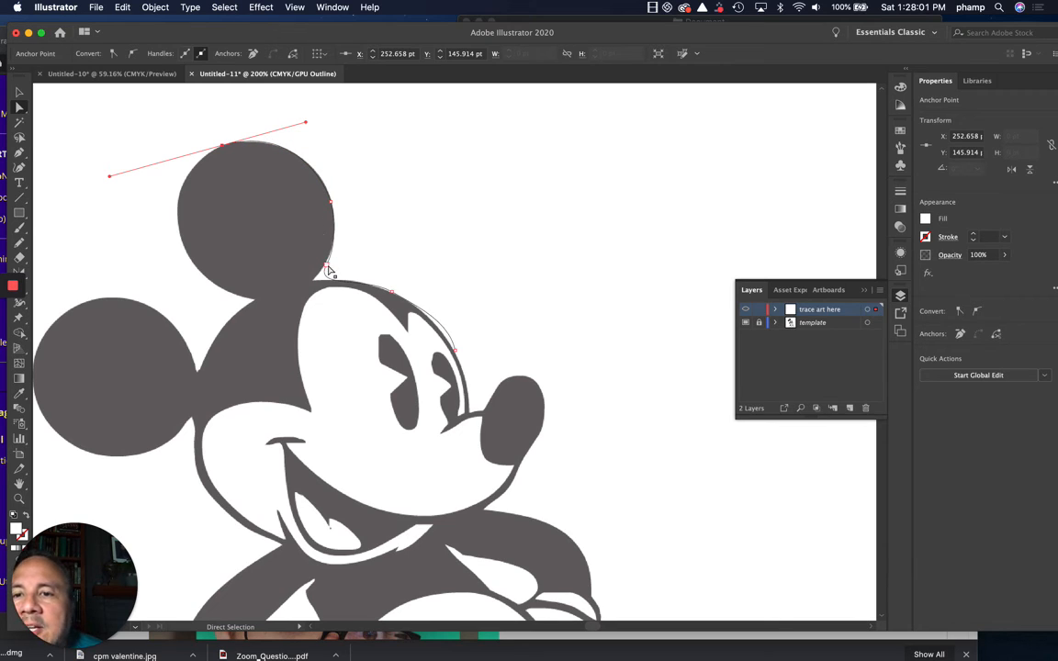
Move the anchor below the upper ear into the corner where ear meets head, at about X 293 pt, Y 205 pt
drag(328, 269, 314, 279)
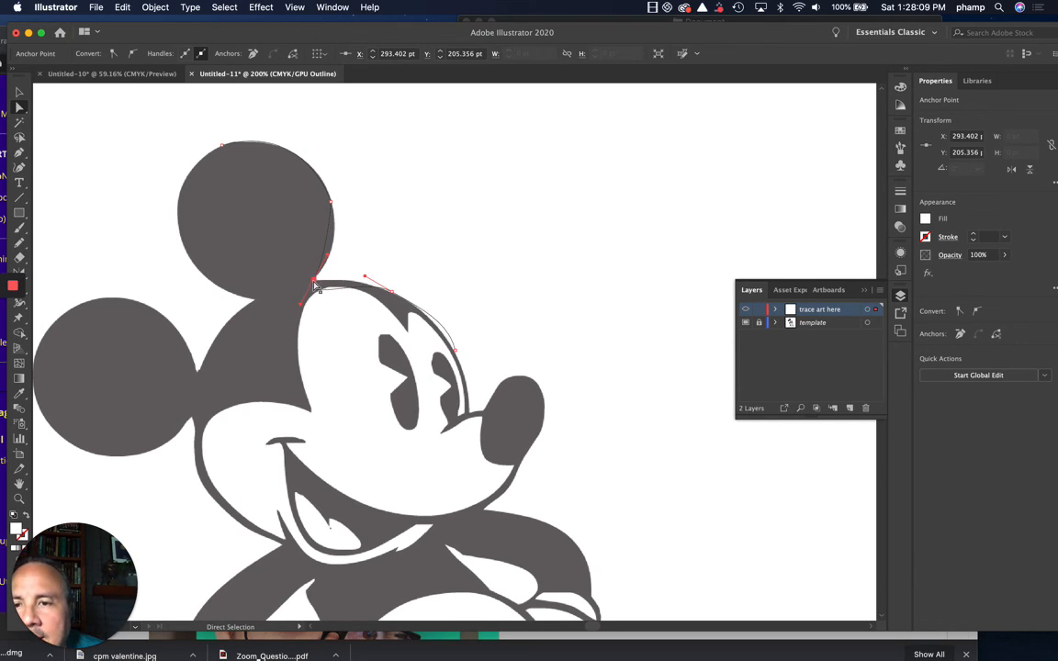
key(v)
key(a)
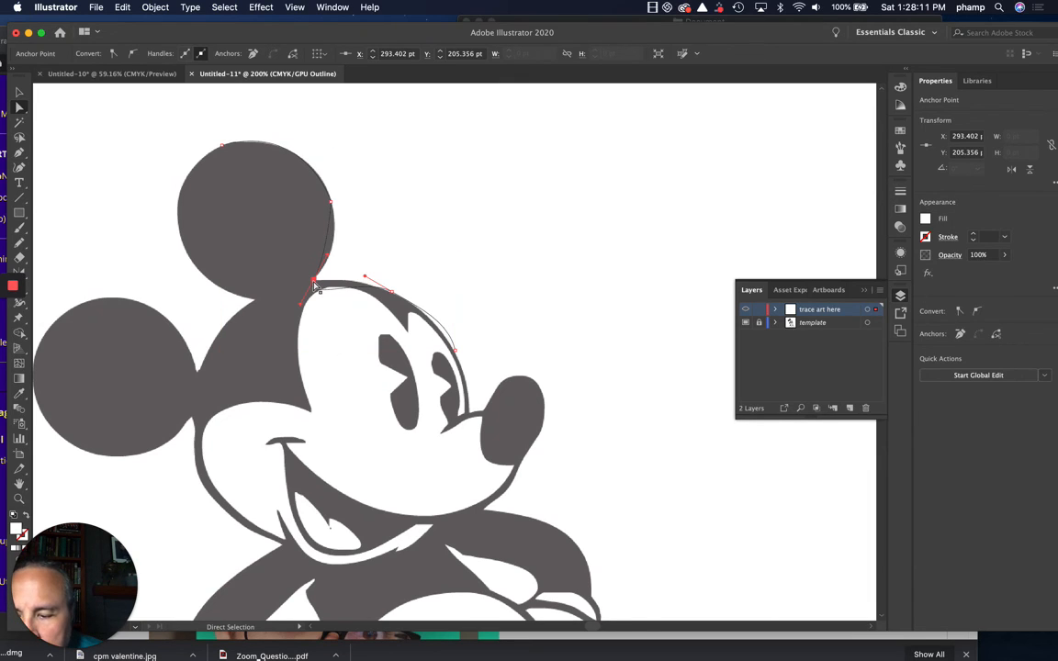
right_click(314, 285)
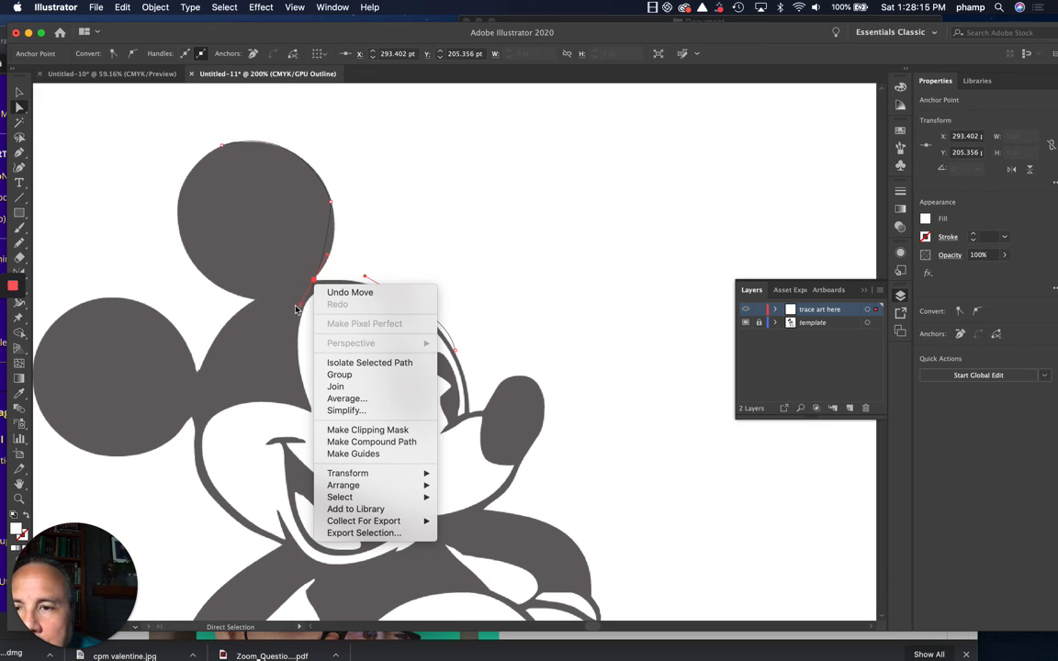
click(300, 310)
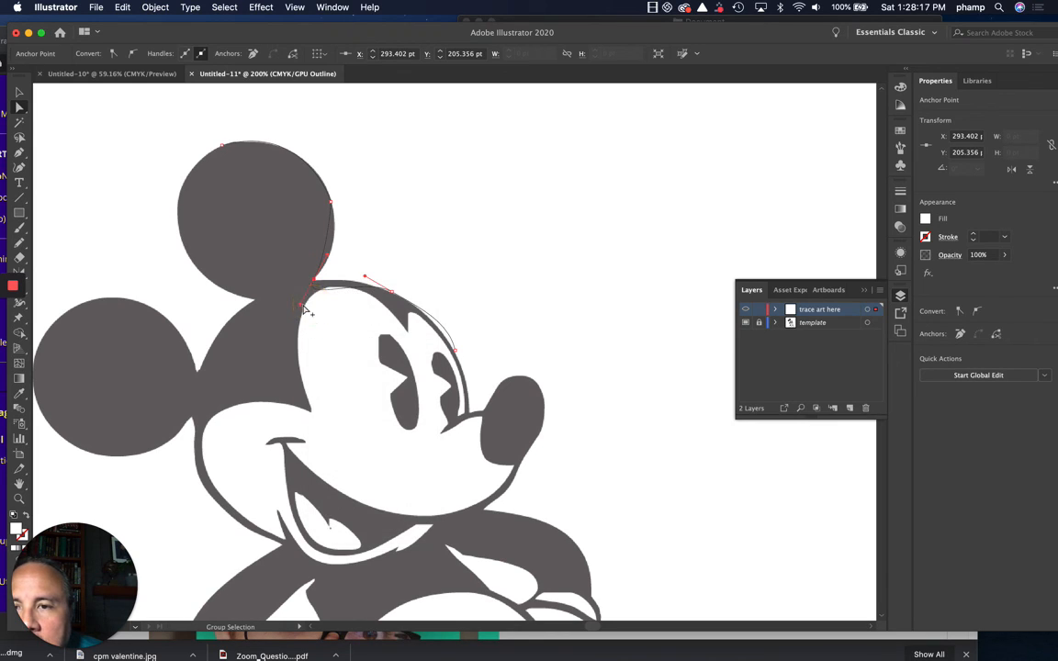
Adjust the ear corner anchor's handles independently to fit both curves, and move the forehead anchor to about X 332 pt, Y 214 pt
drag(302, 310, 326, 275)
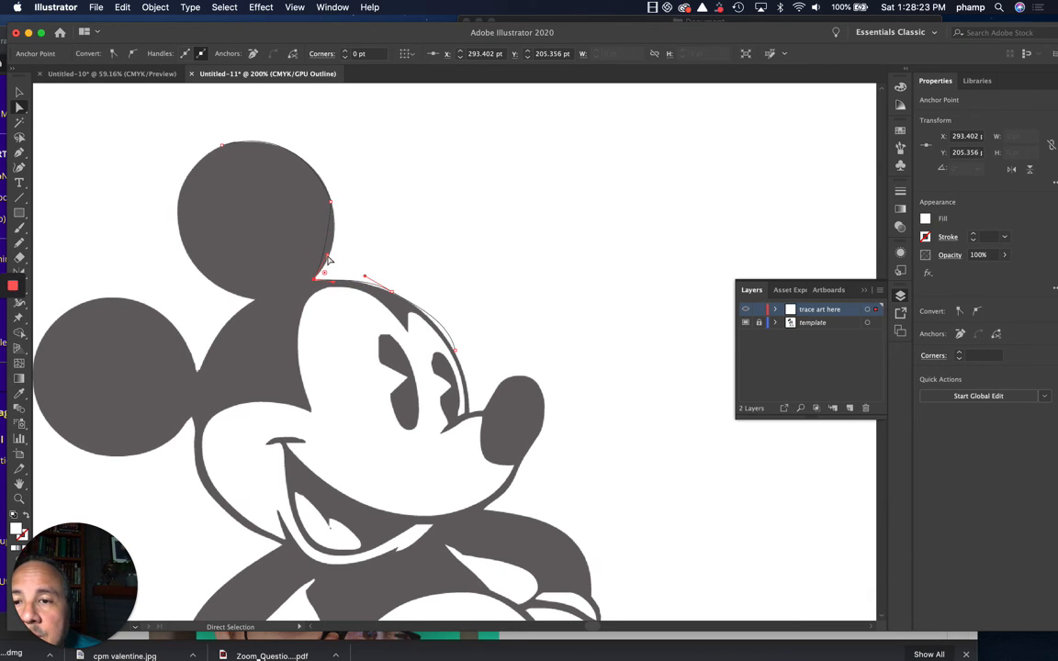
drag(328, 260, 344, 254)
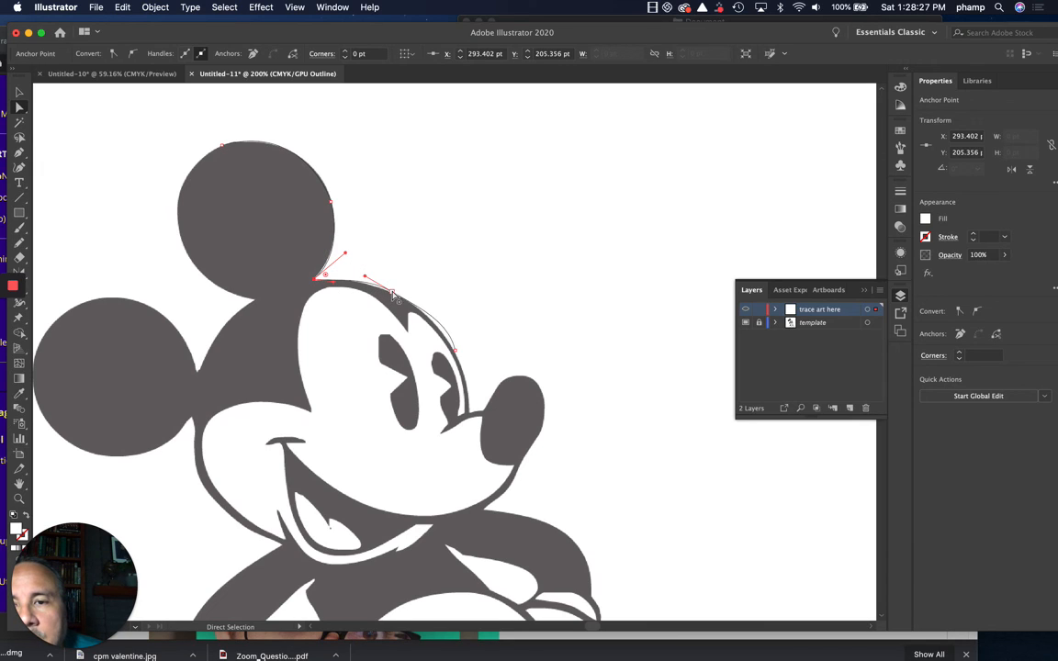
drag(393, 294, 401, 298)
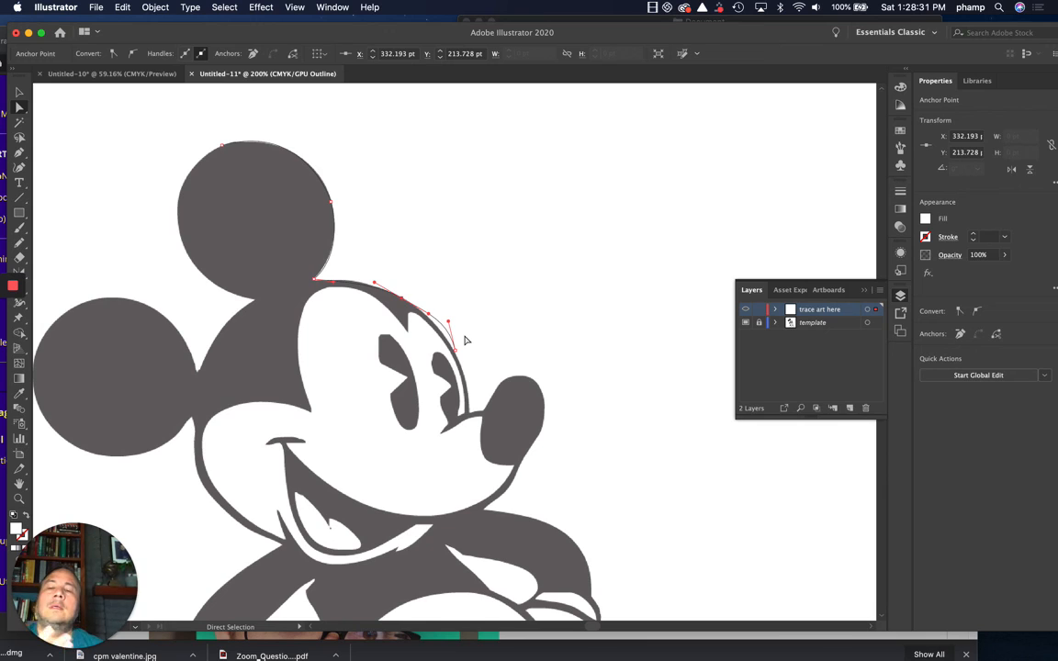